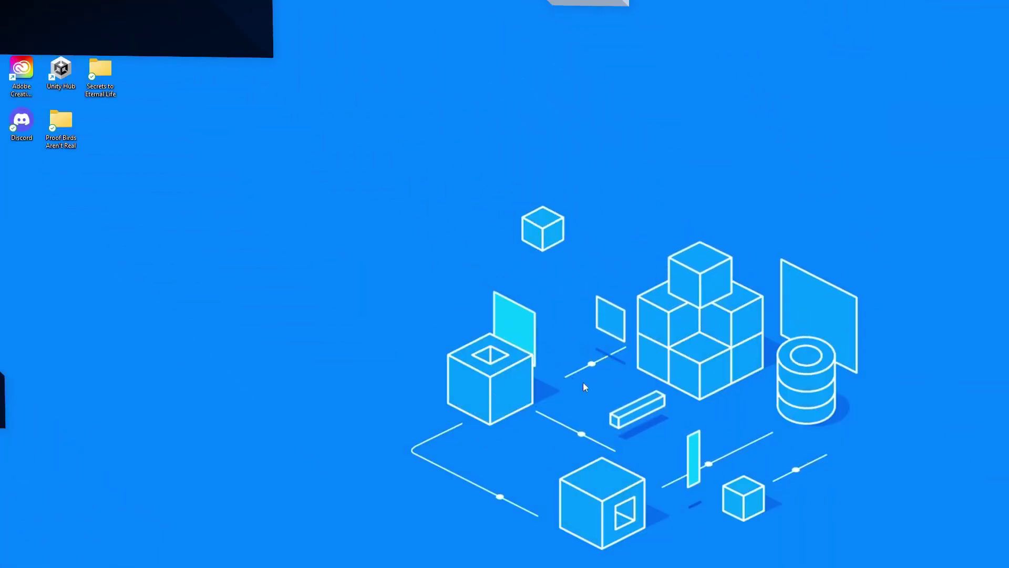
- Launch Unity Hub from its desktop icon and move the Hub window lower on screen
double_click(59, 70)
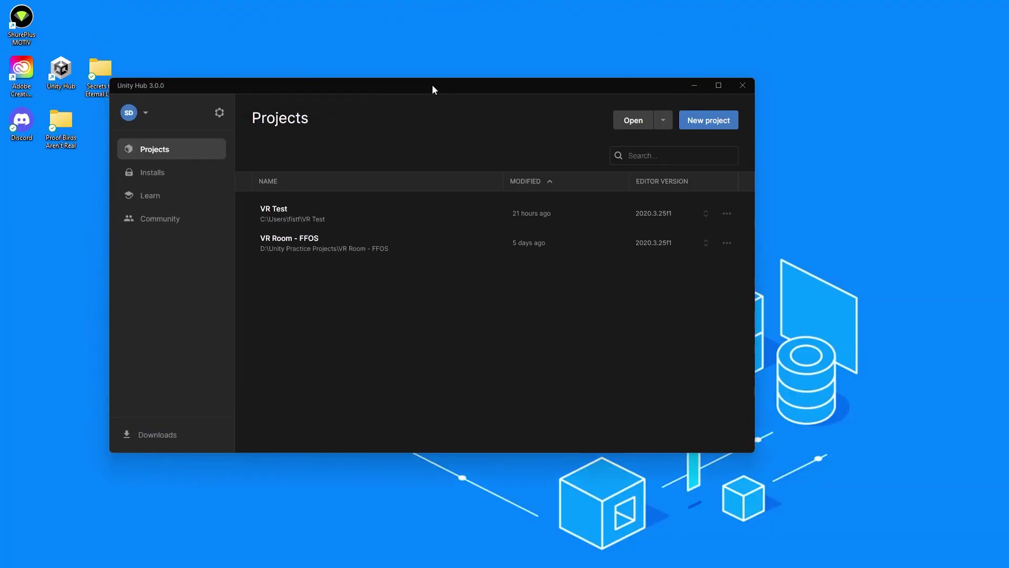
left_click_drag(432, 84, 546, 171)
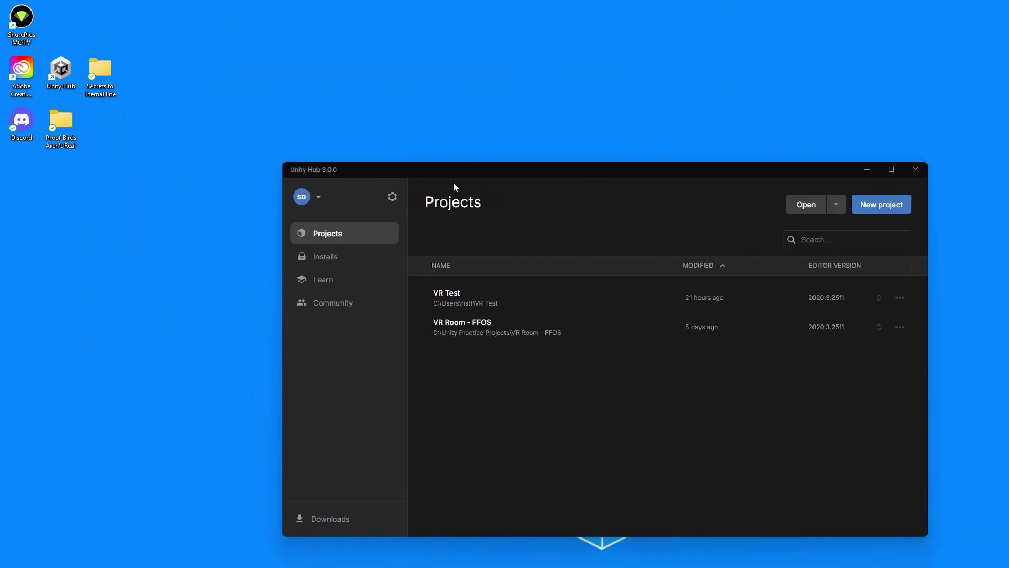
- Review the Add modules list for editor 2020.3.25f1 on the Installs page, closing it unchanged
left_click(347, 269)
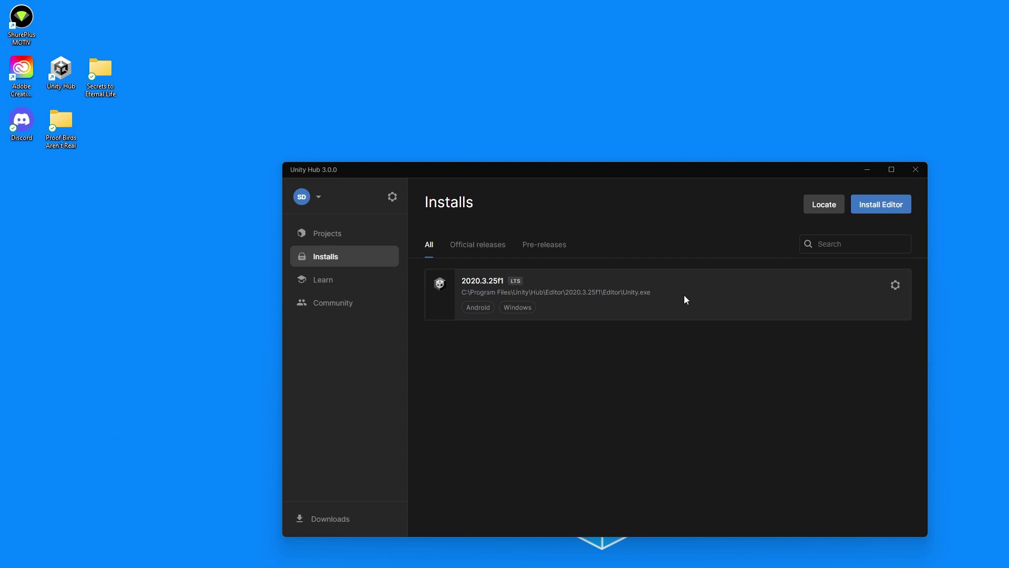
left_click(897, 287)
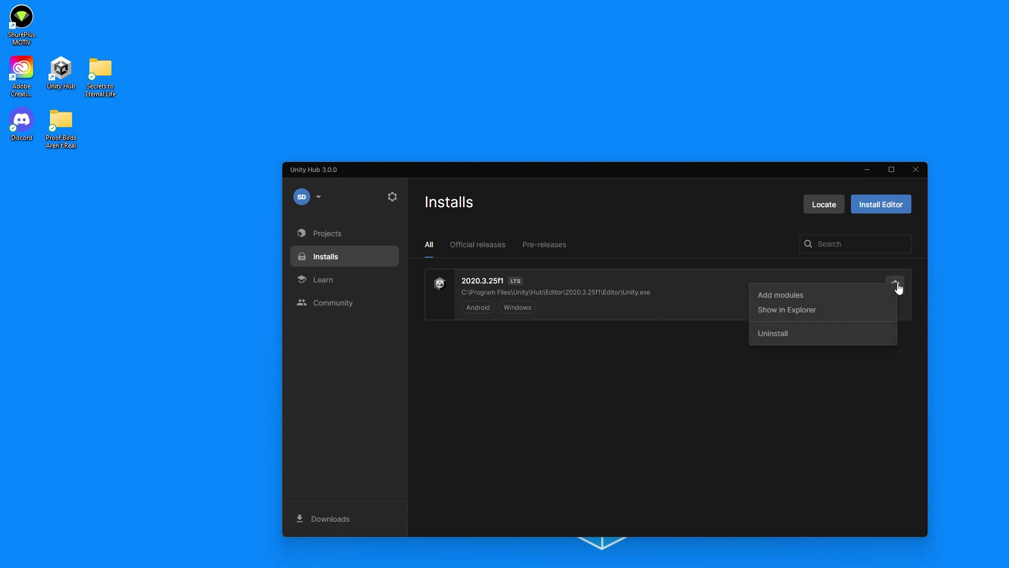
left_click(793, 297)
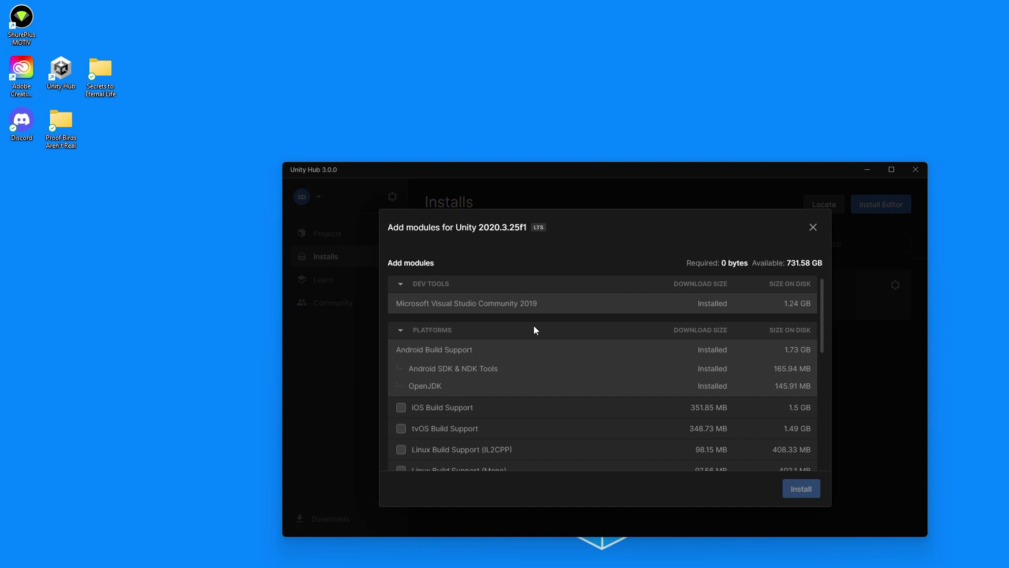
scroll(534, 329, "down", 1)
scroll(526, 326, "up", 1)
scroll(615, 361, "down", 5)
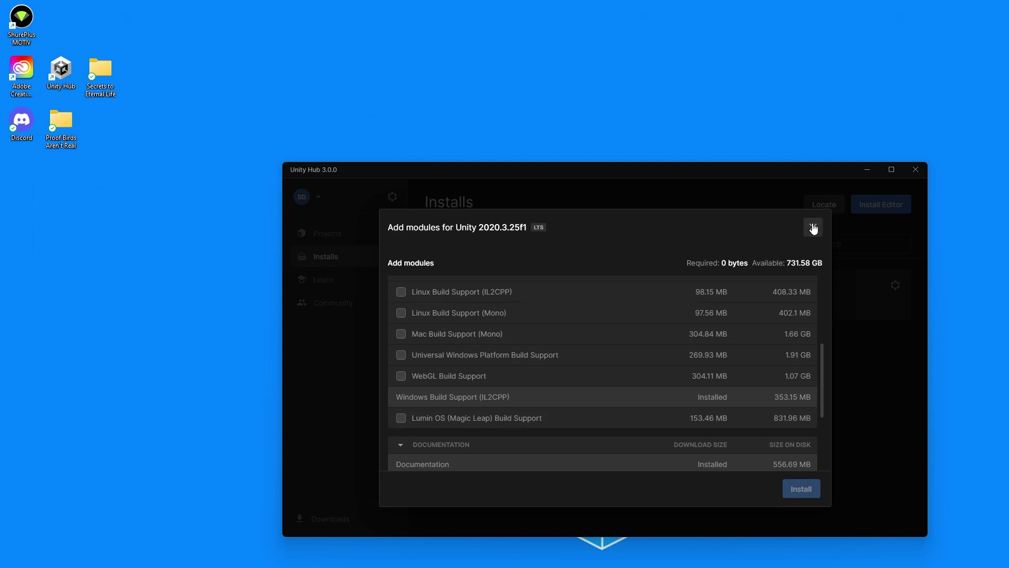
left_click(813, 229)
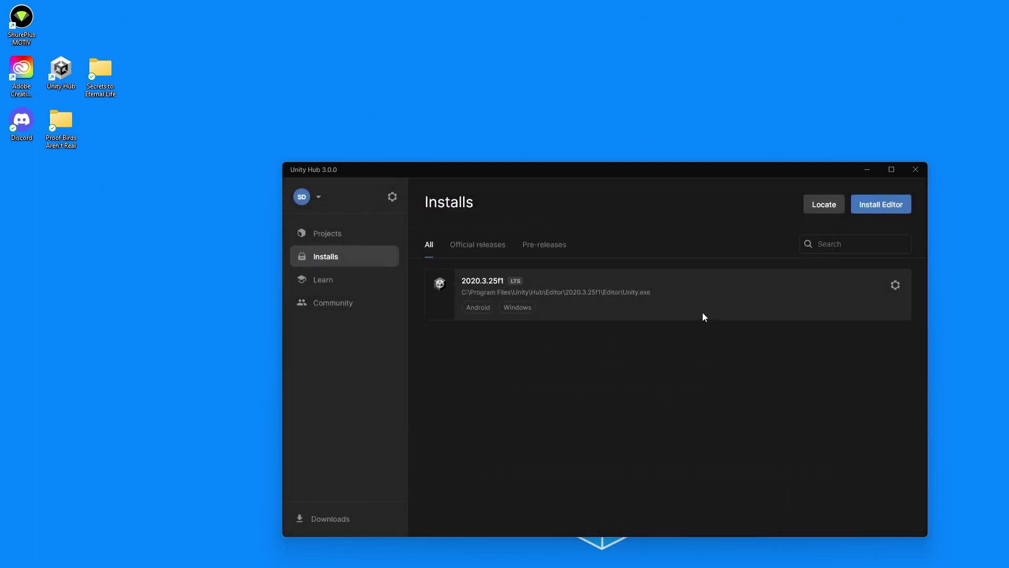
- Create a new 3D-template project named 'Unity VR 2022' from the Projects page
left_click(330, 237)
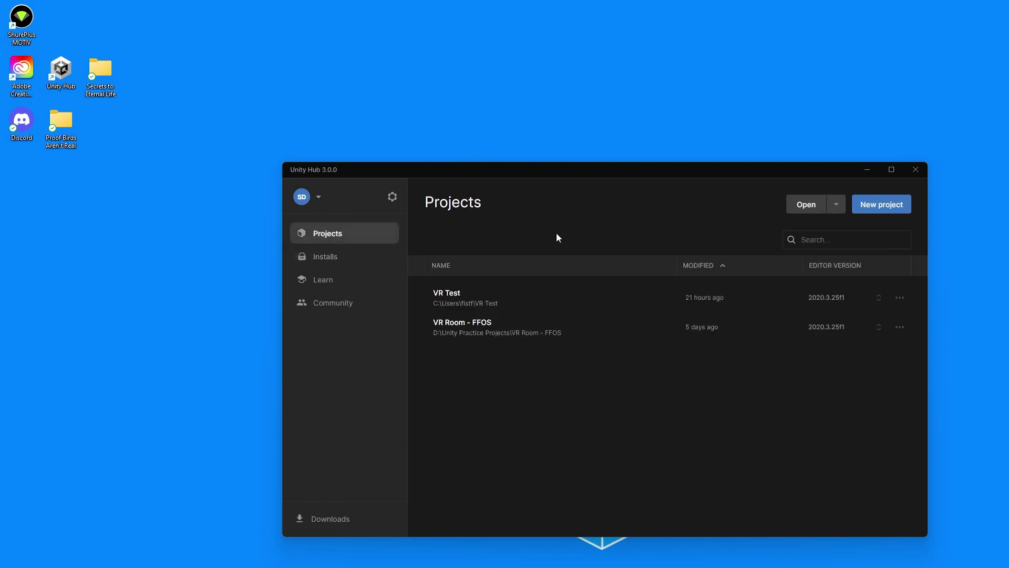
left_click(881, 205)
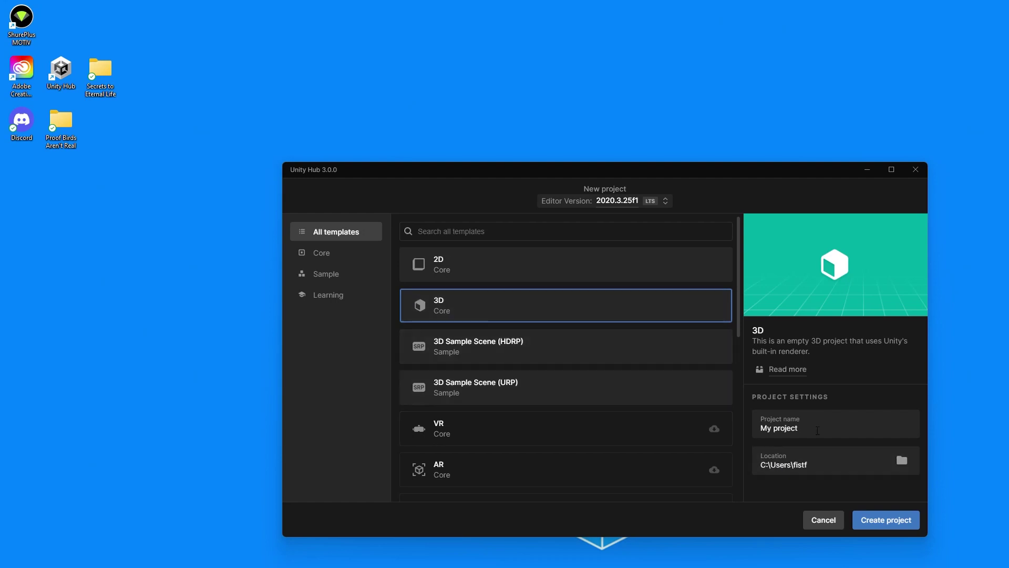
left_click(783, 428)
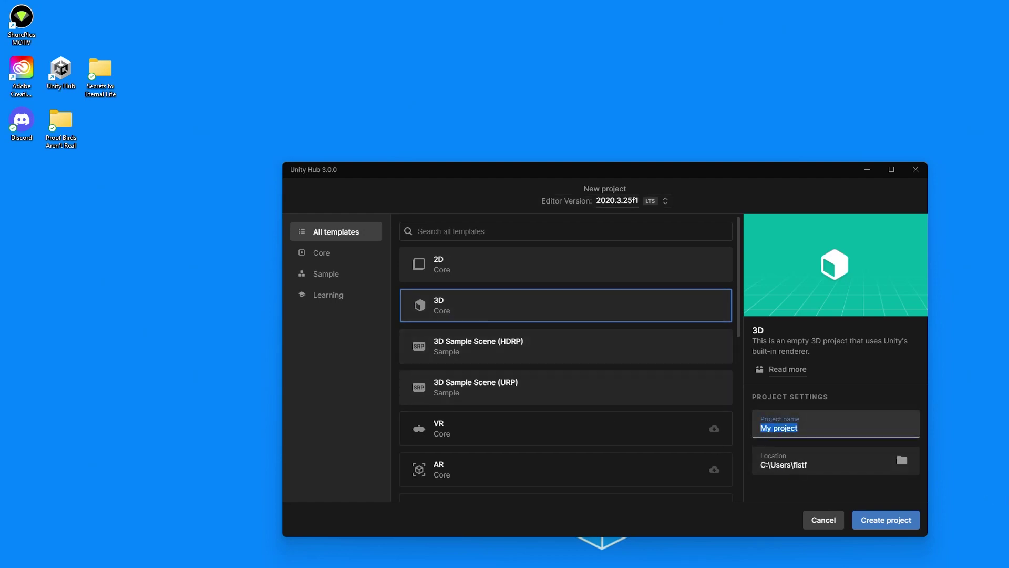
type("Unity VR 2022")
left_click(892, 520)
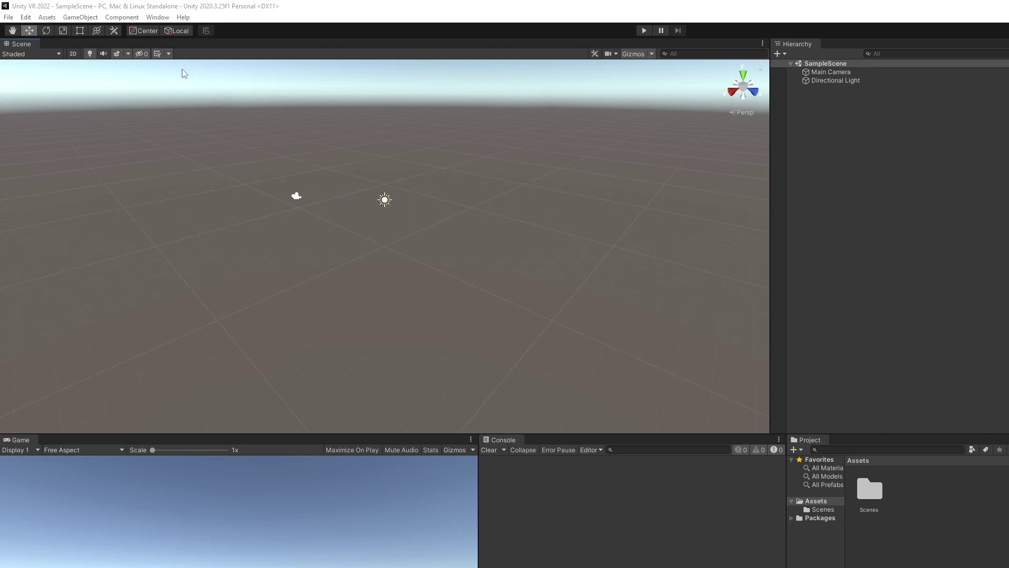
- Tick Enable Preview Packages in the Package Manager's Advanced Project Settings and acknowledge the warning
left_click(158, 17)
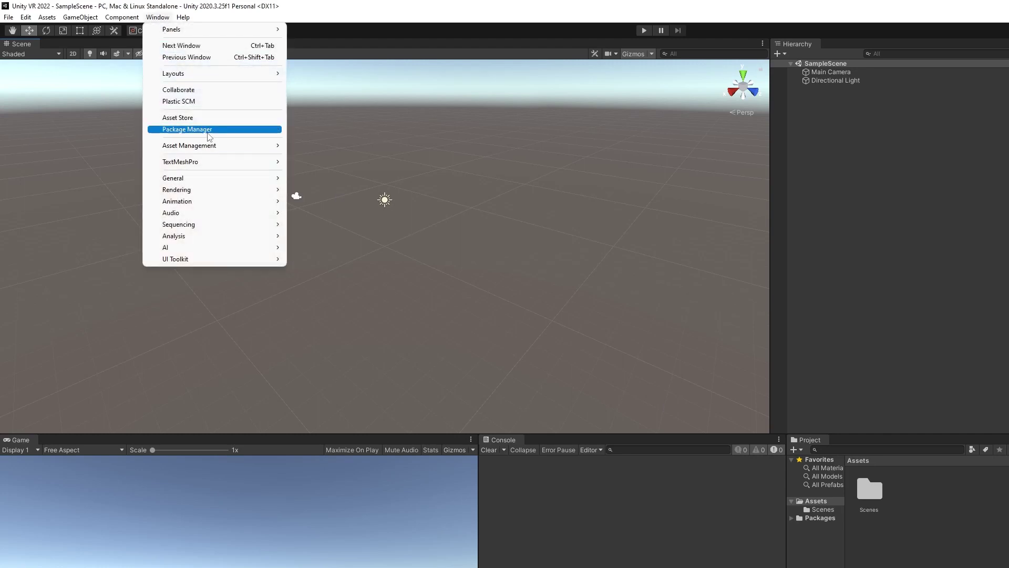
left_click(187, 129)
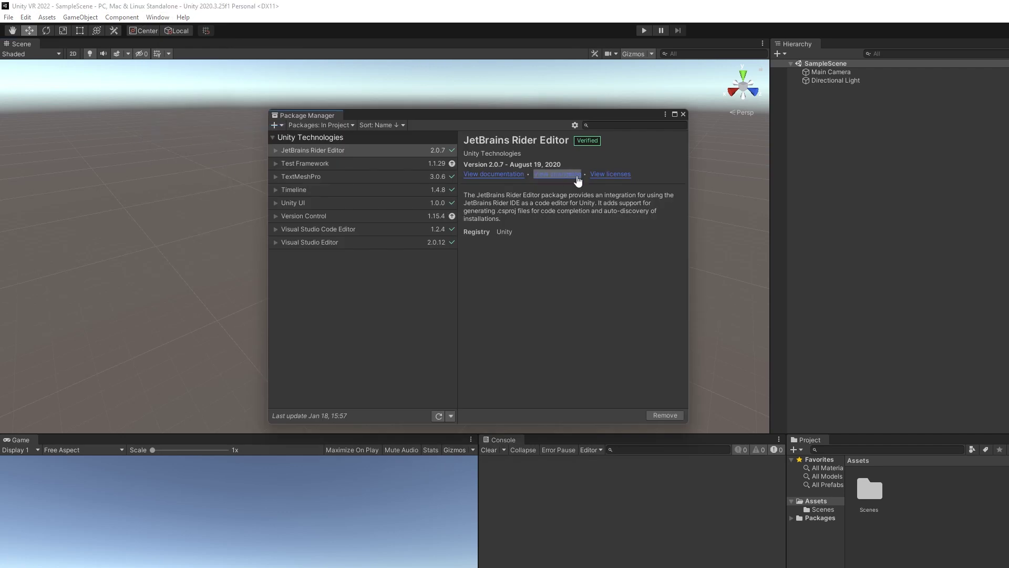
left_click(577, 126)
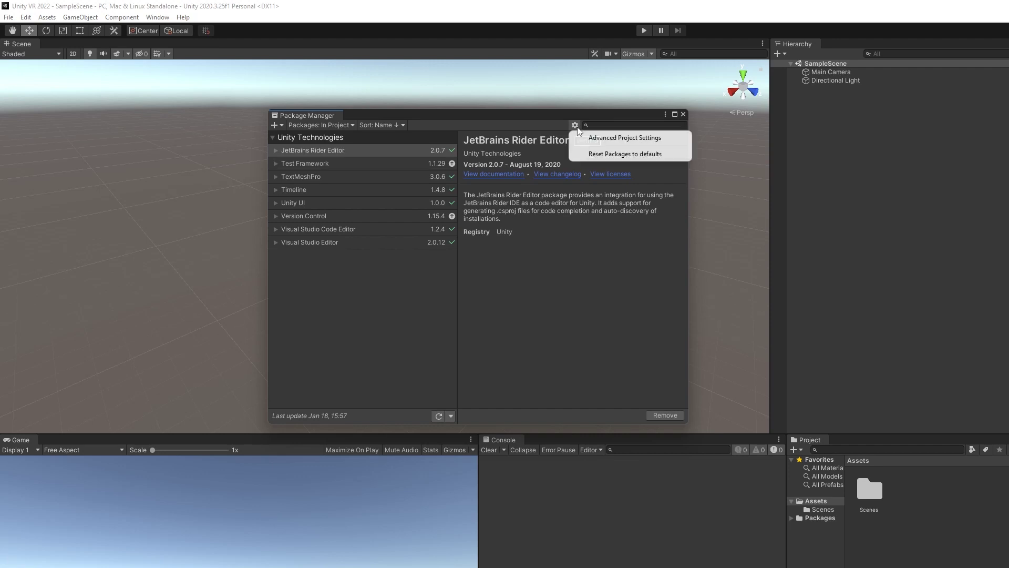
left_click(591, 138)
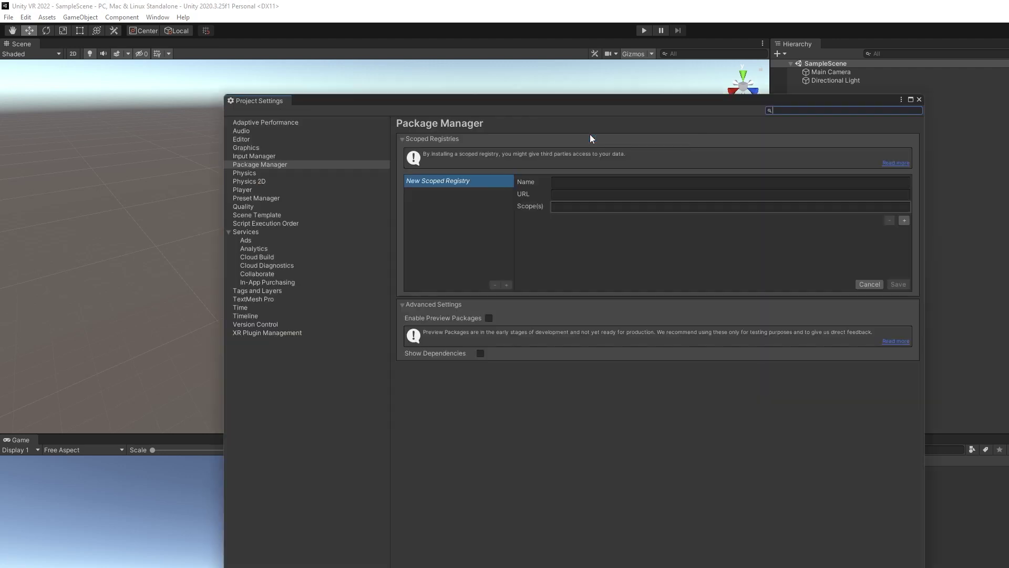
left_click(489, 318)
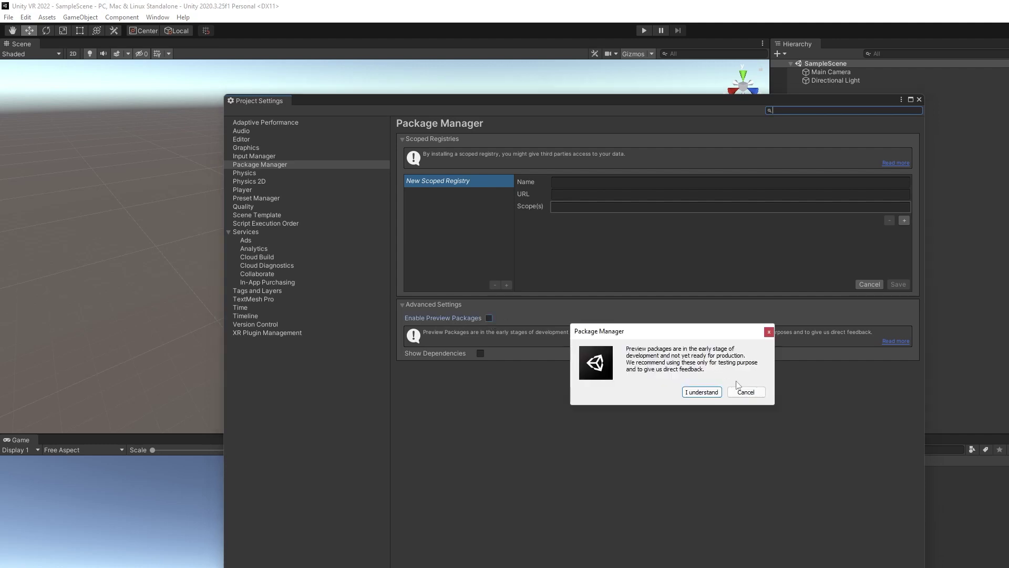
left_click_drag(686, 329, 632, 189)
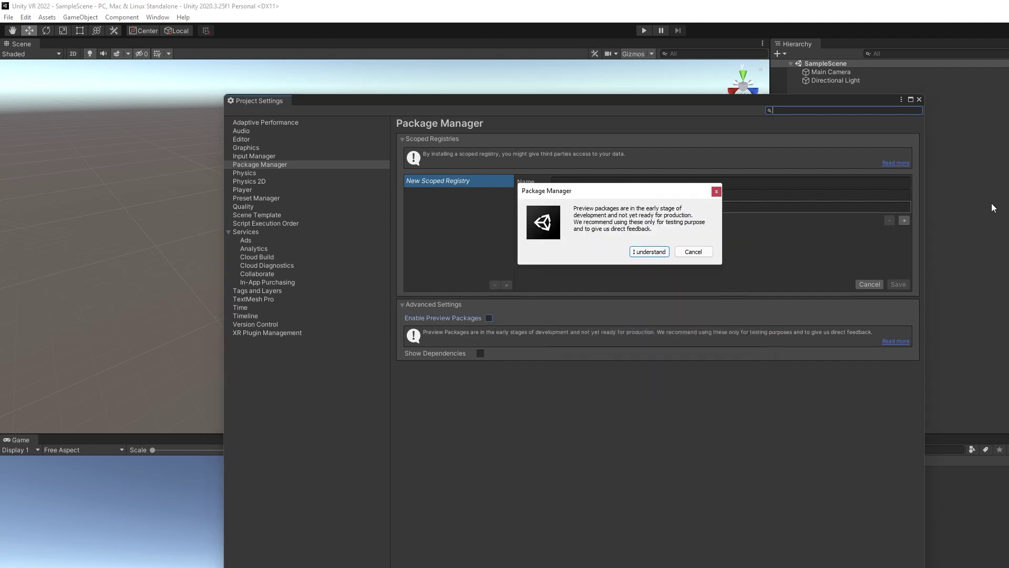
left_click(650, 251)
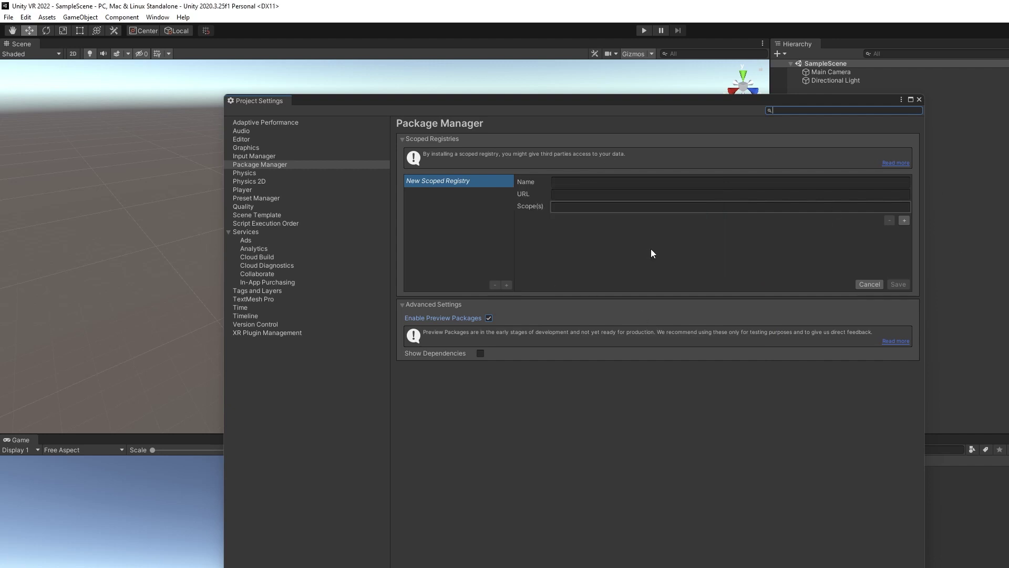
- Install XR Interaction Toolkit 2.0.0-pre.6 from the Unity Registry, accepting the new input system backends
left_click(920, 101)
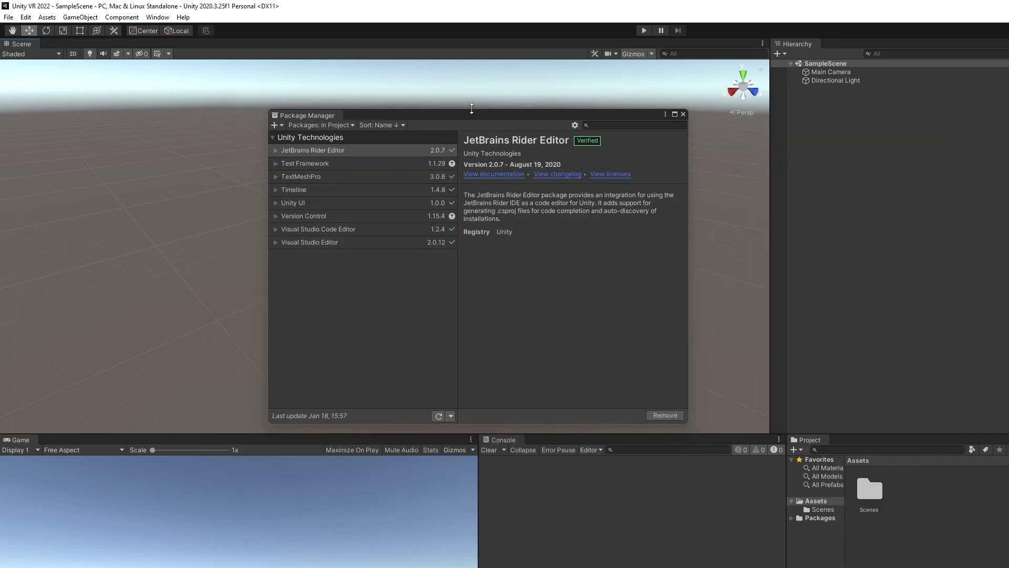
left_click(344, 127)
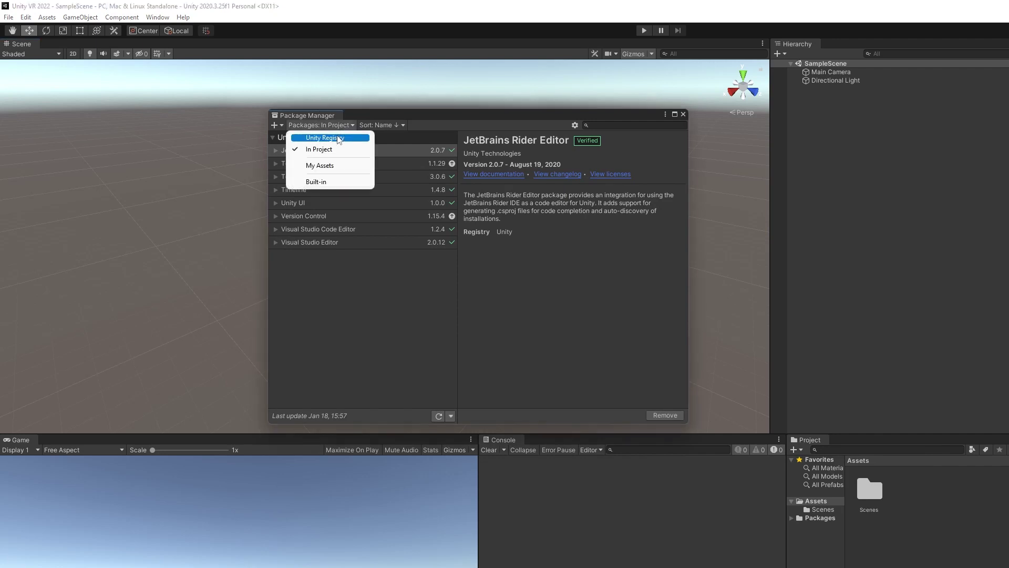
left_click(338, 138)
left_click(605, 127)
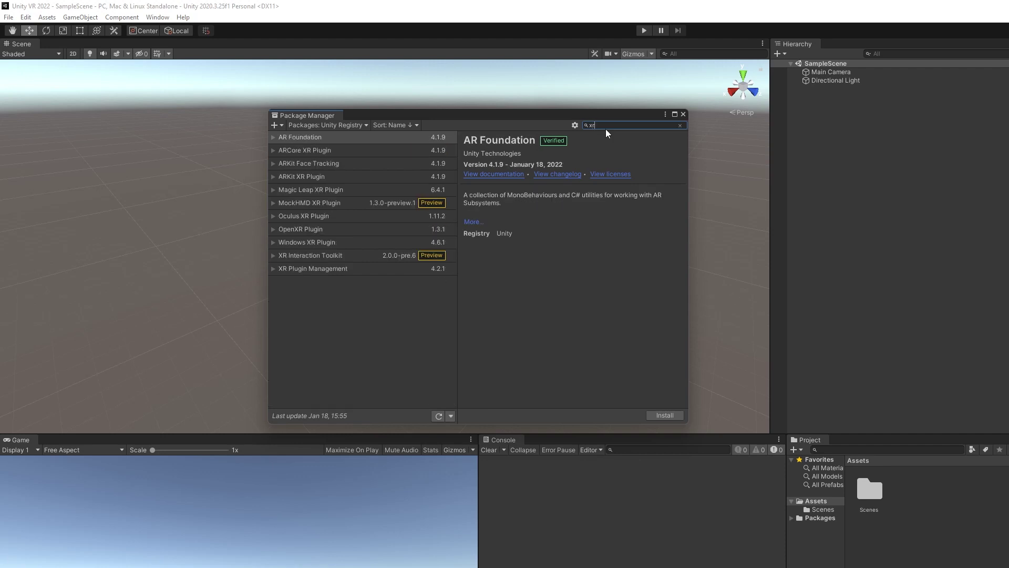
left_click(349, 256)
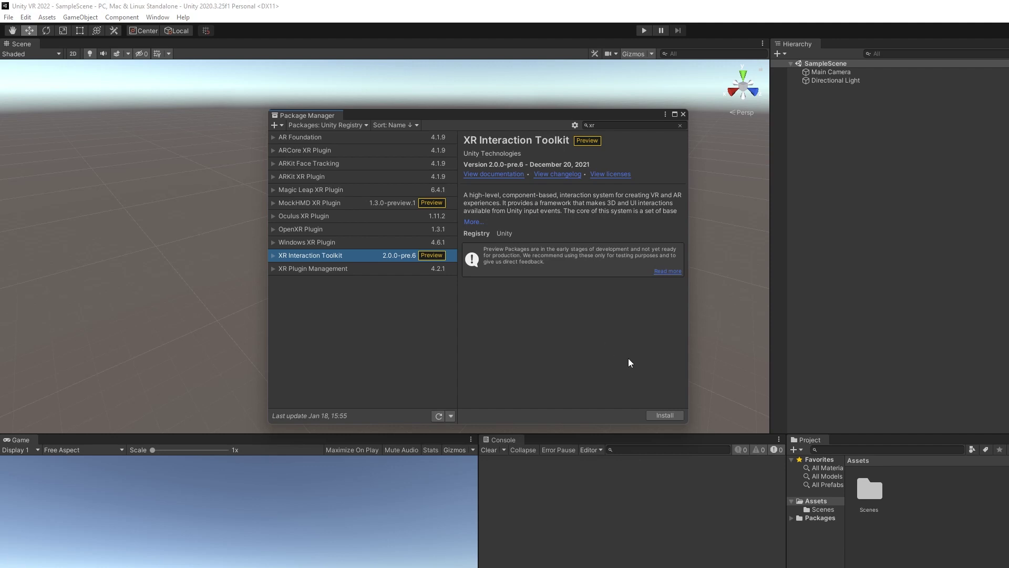
left_click(663, 415)
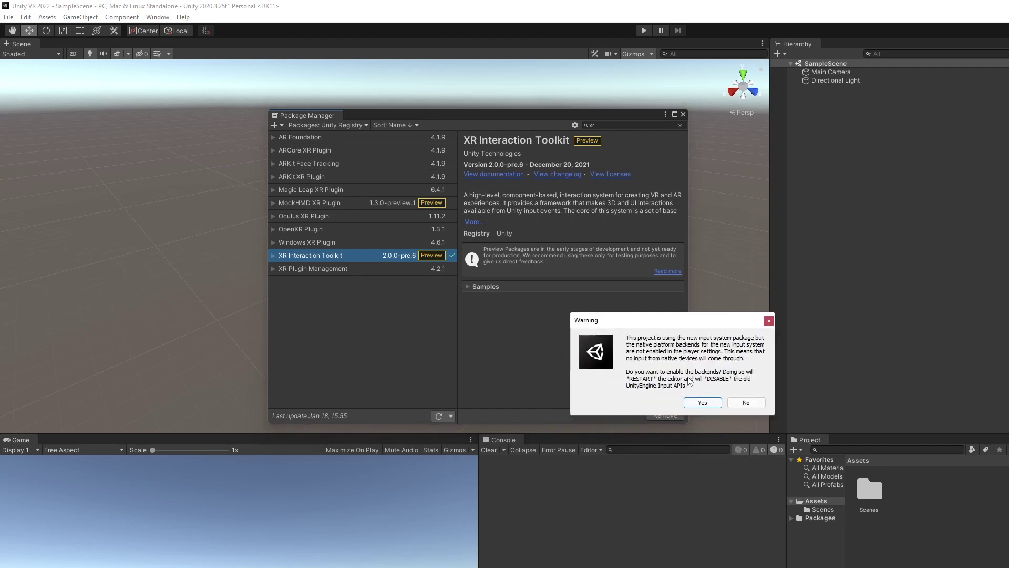
left_click_drag(671, 322, 636, 216)
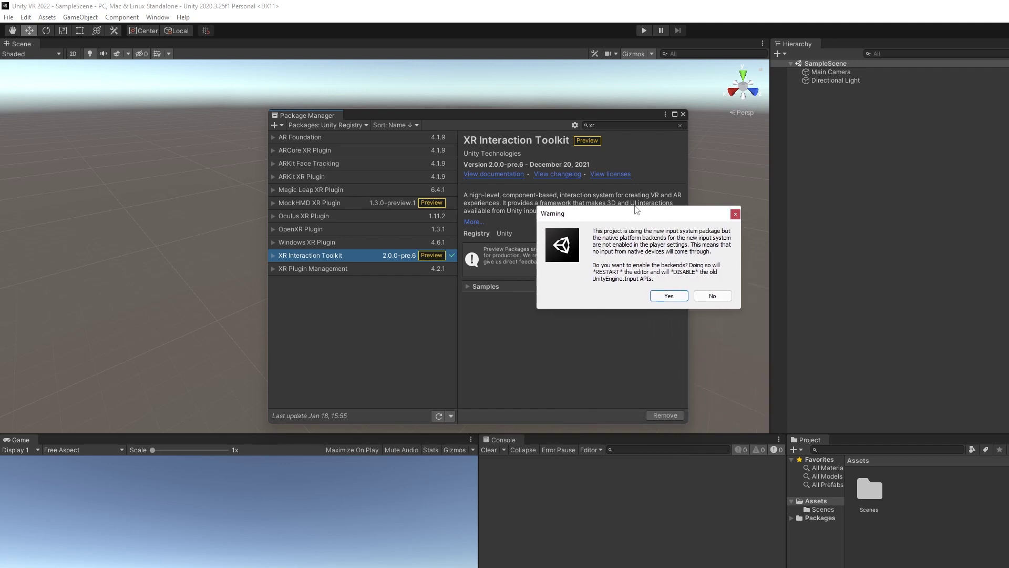
left_click(668, 296)
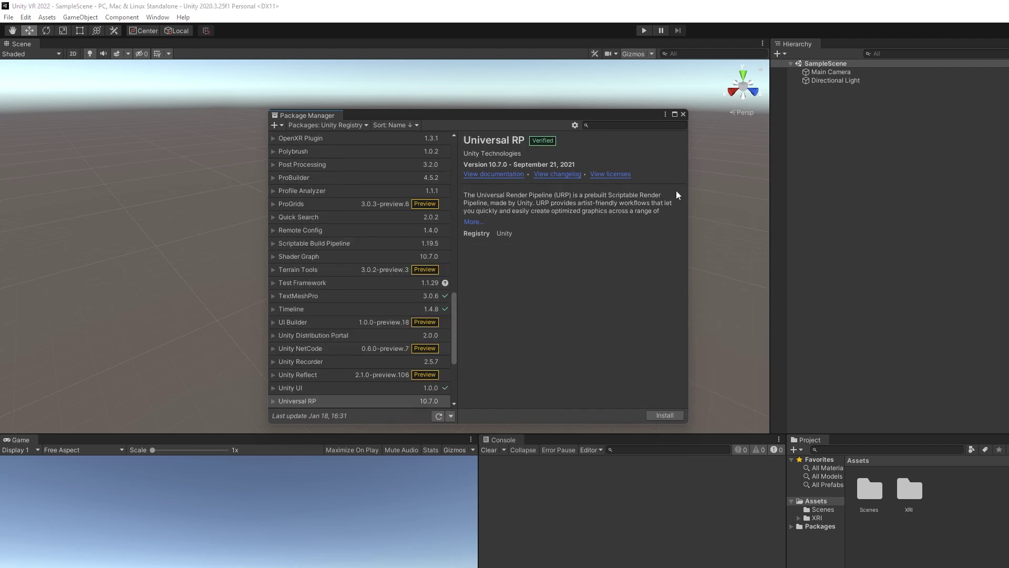
- Import the Default Input Actions sample from the XR Interaction Toolkit package's Samples
left_click(608, 126)
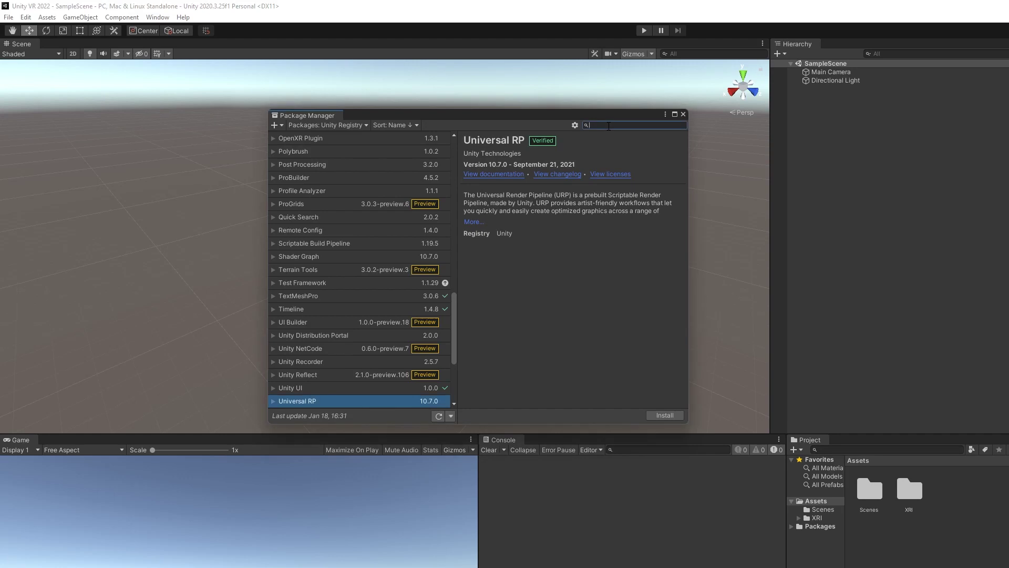
type("cx")
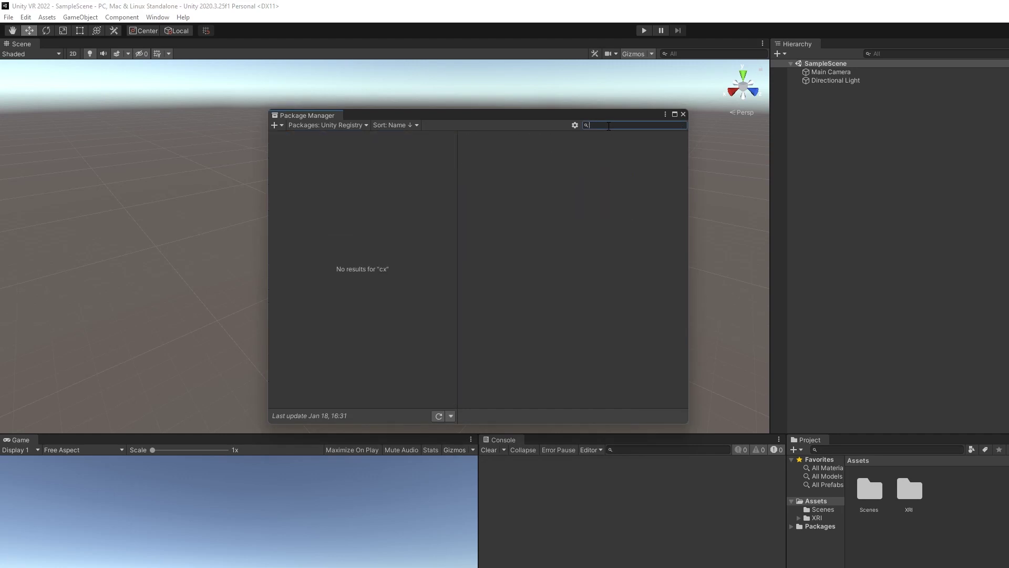
type("xr")
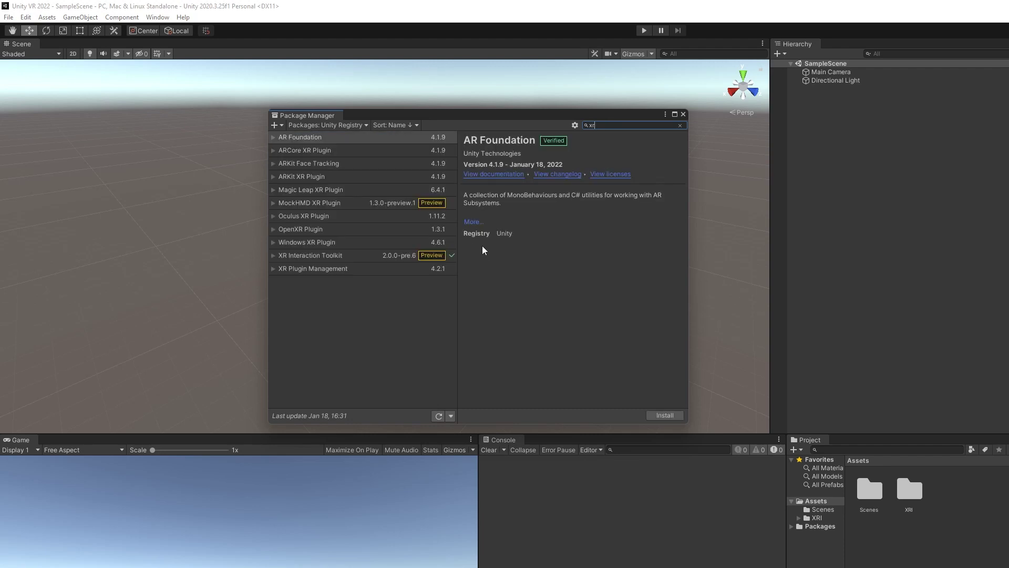
left_click(349, 257)
left_click(470, 287)
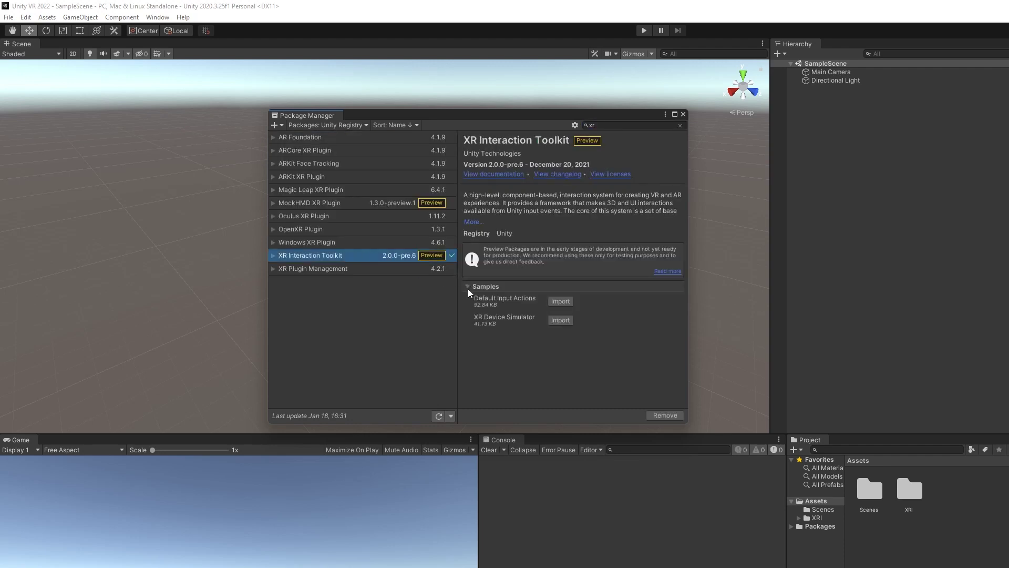
left_click(560, 301)
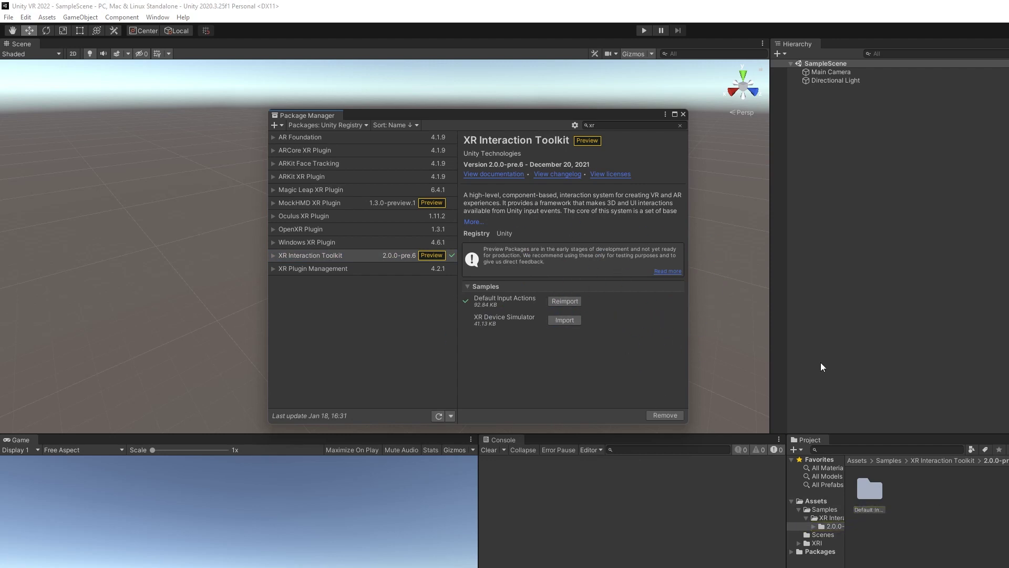
left_click(612, 125)
- Search 'rp', install Universal RP 10.7.0, then close the Package Manager
key("BackSpace")
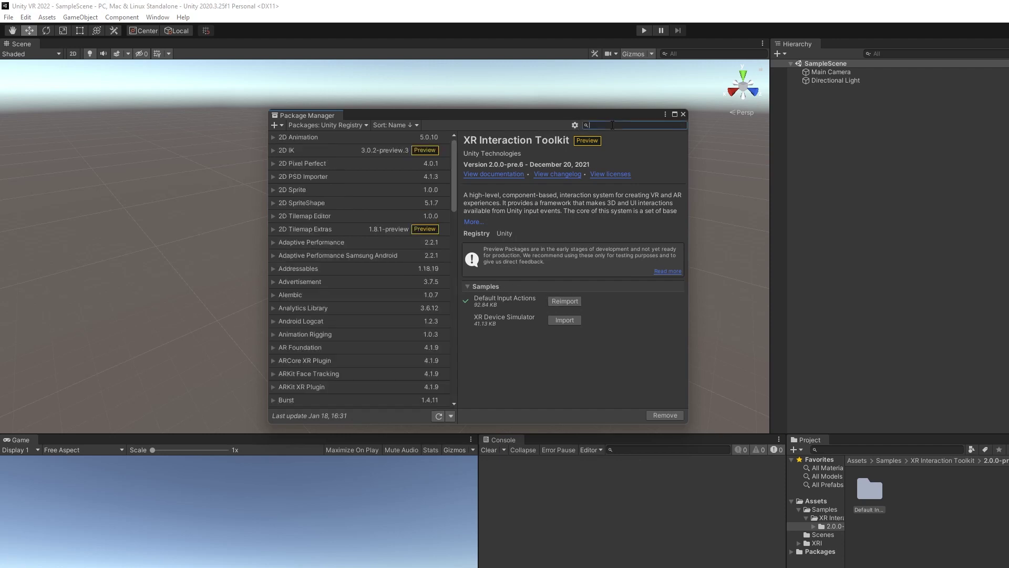
type("rp")
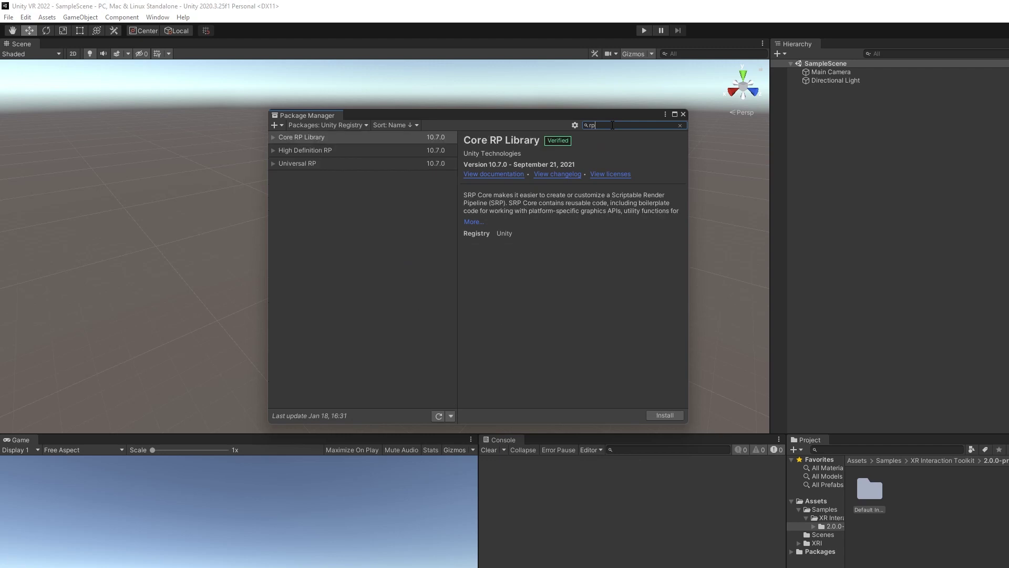
left_click(332, 165)
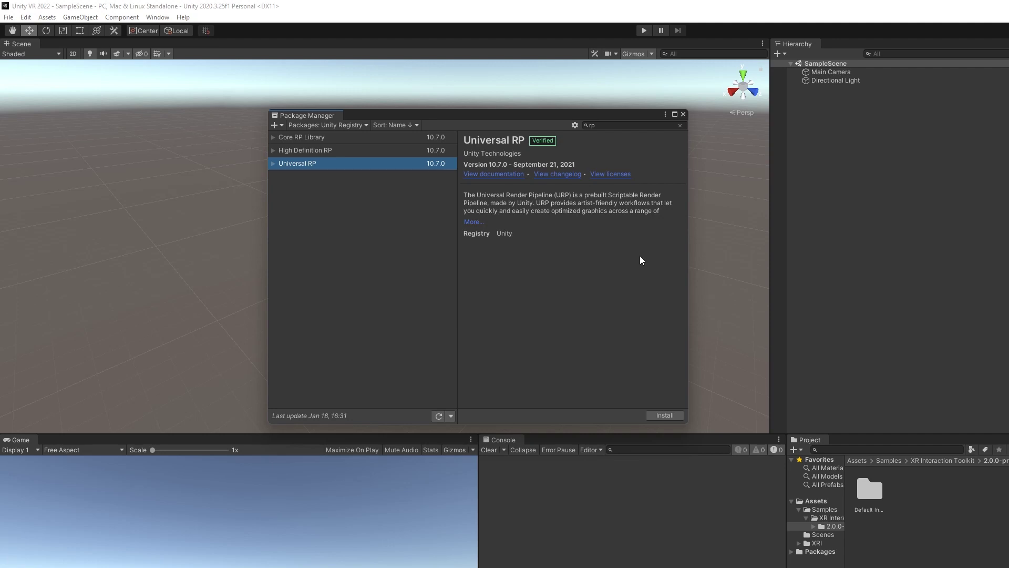
left_click(664, 415)
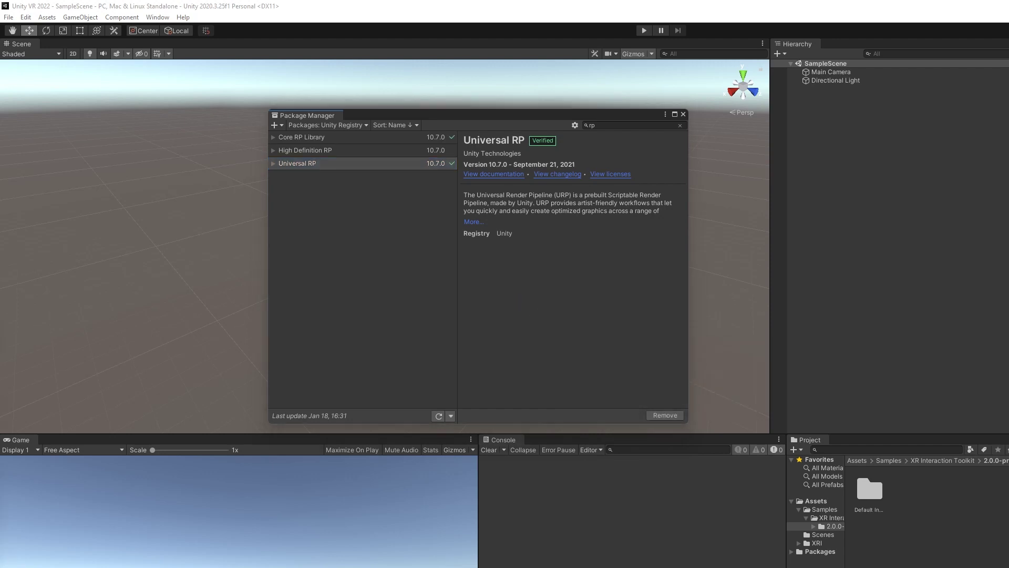
left_click(682, 115)
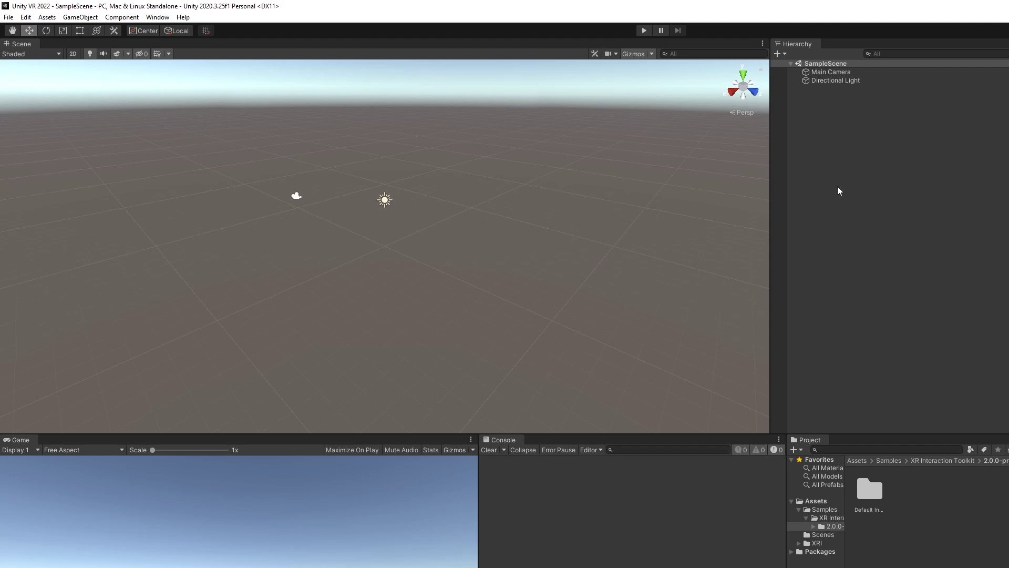
- Add an XR Origin (Action-based) rig to the scene from the Hierarchy's XR menu
right_click(816, 118)
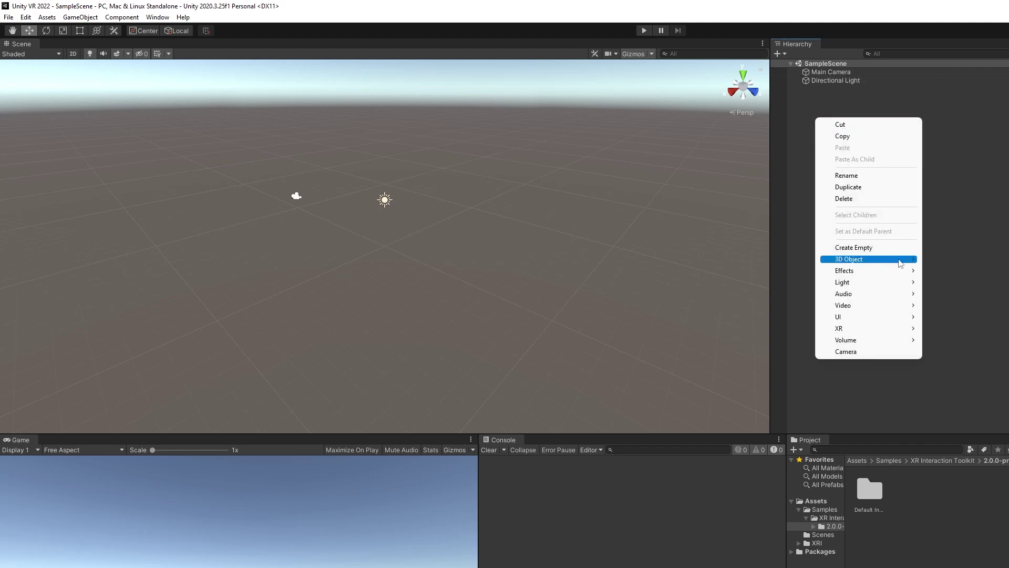
mouse_move(882, 329)
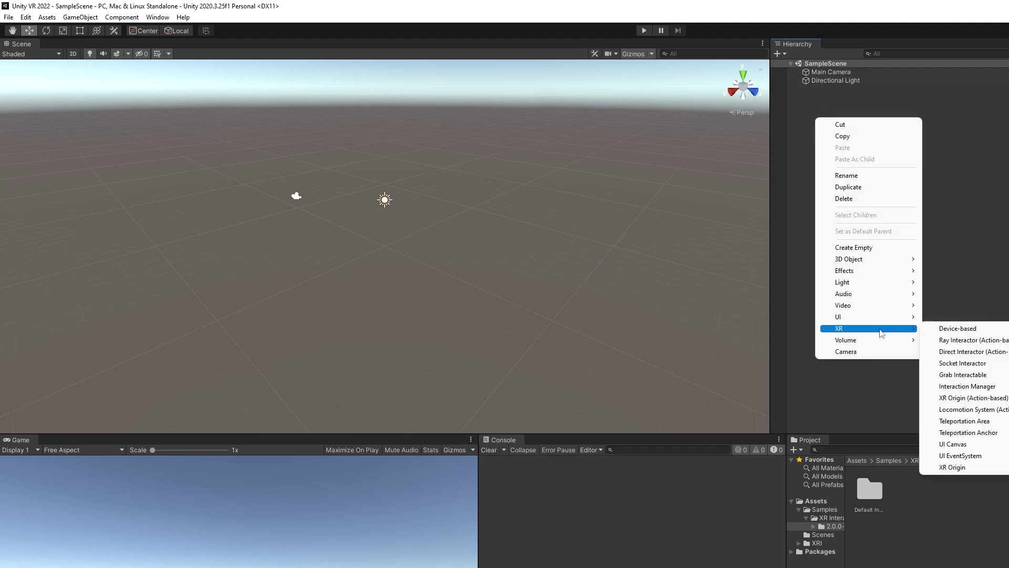
left_click(1002, 398)
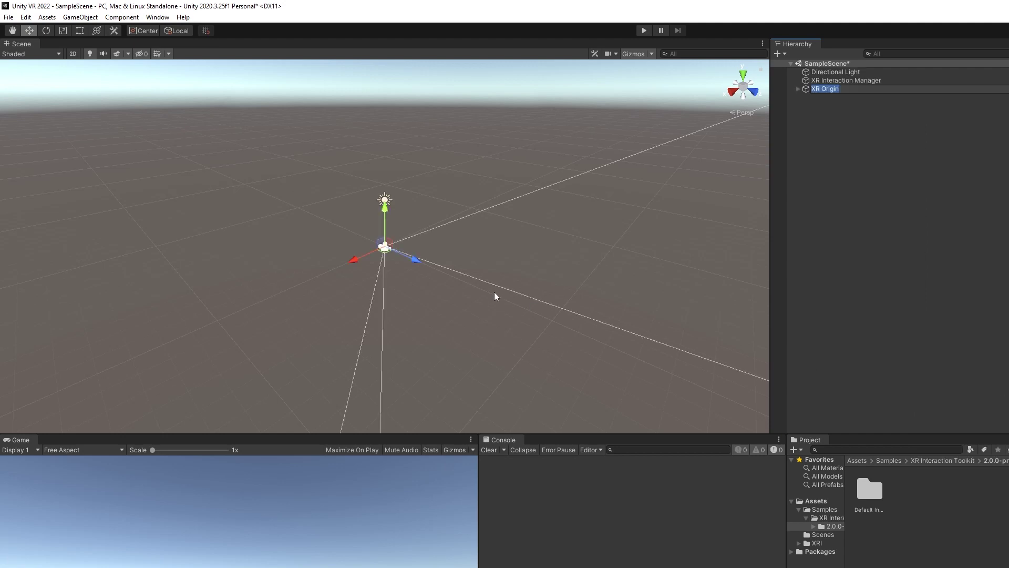
left_click(815, 106)
left_click(801, 89)
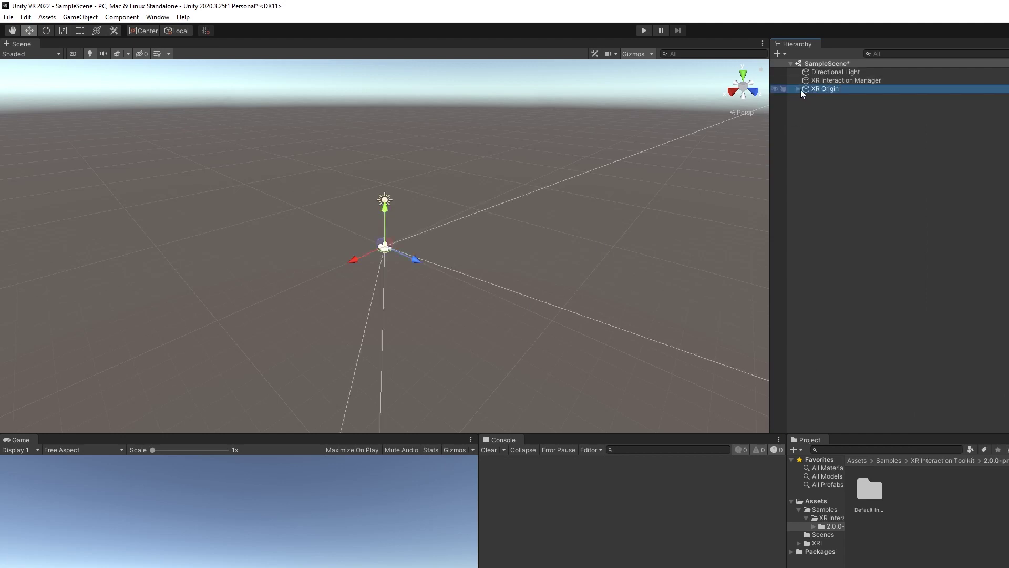
- Expand XR Origin and Camera Offset to inspect the Main Camera and both hand controllers
left_click(798, 90)
left_click(806, 97)
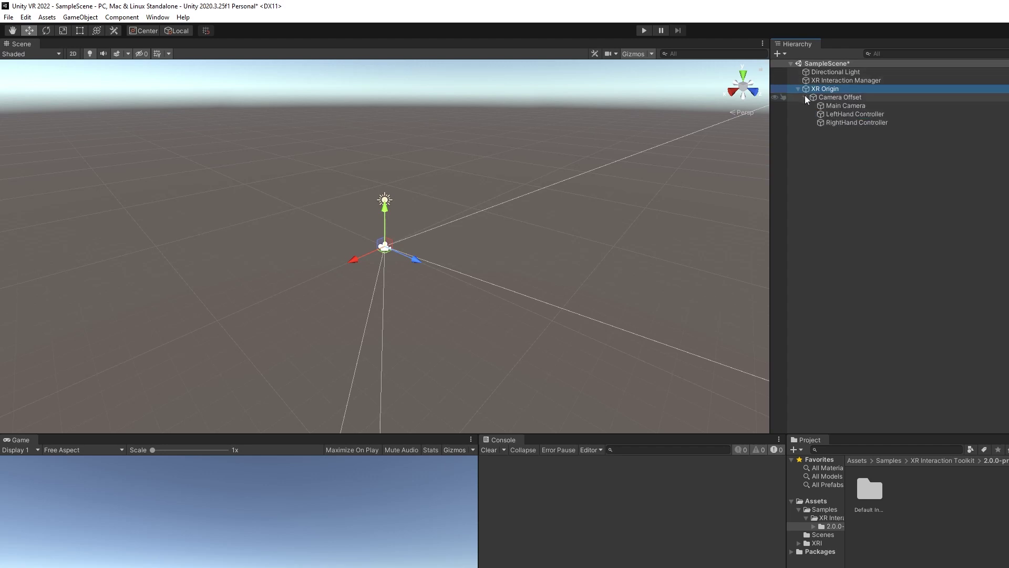
left_click(828, 106)
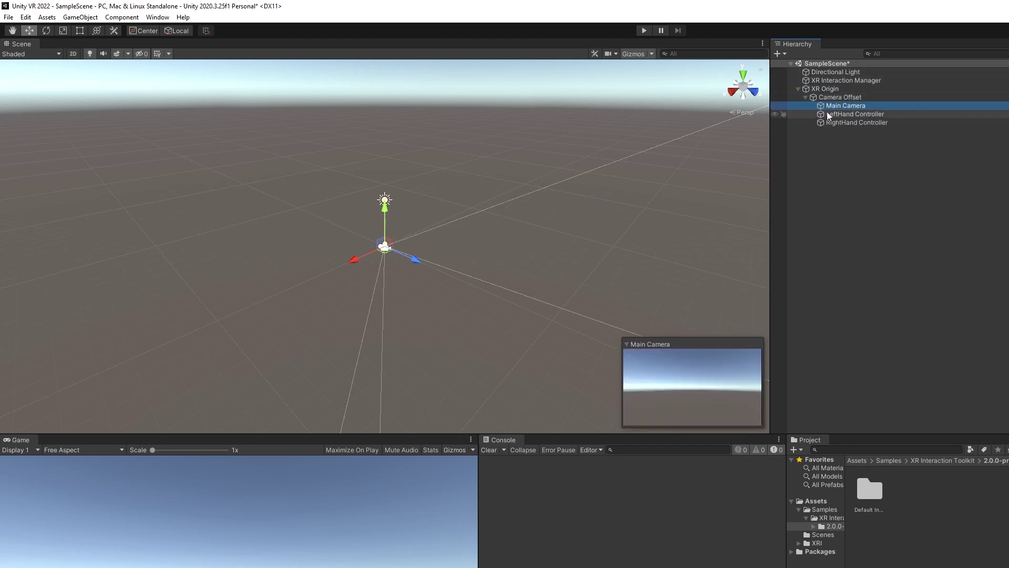
left_click(828, 113)
left_click(840, 124)
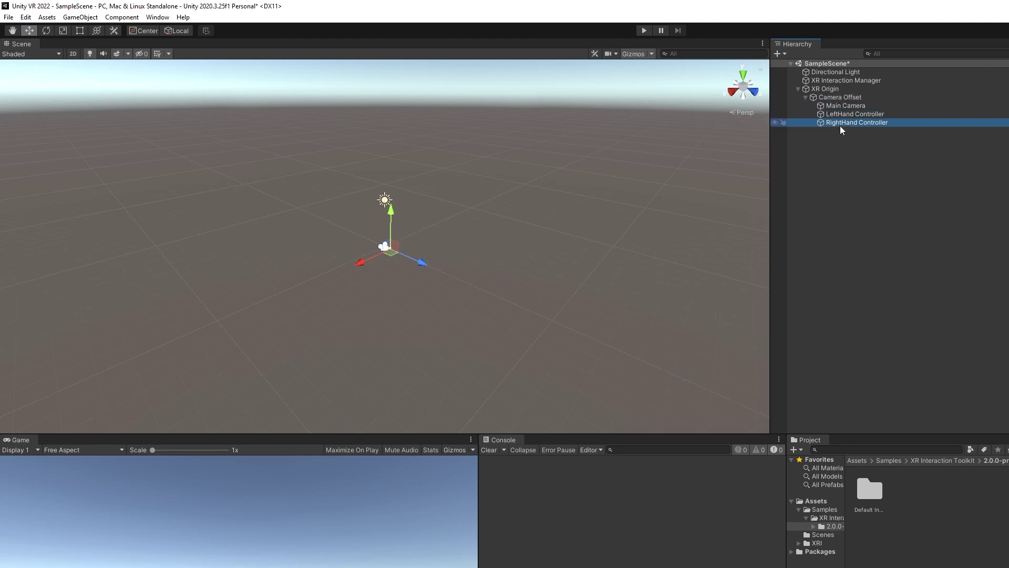
left_click(867, 215)
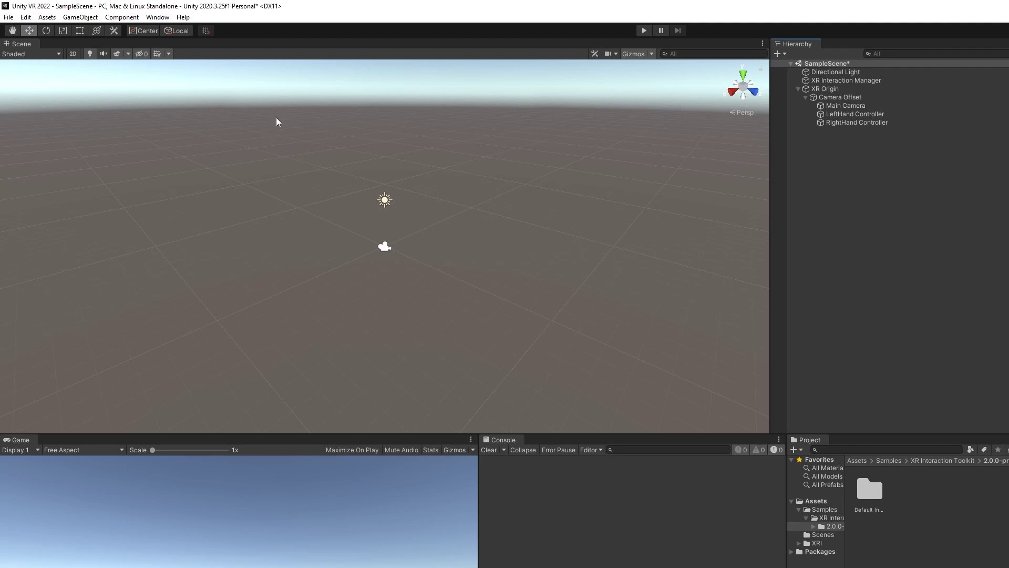
left_click(25, 17)
- Install XR Plugin Management from its page in Edit > Project Settings
mouse_move(11, 19)
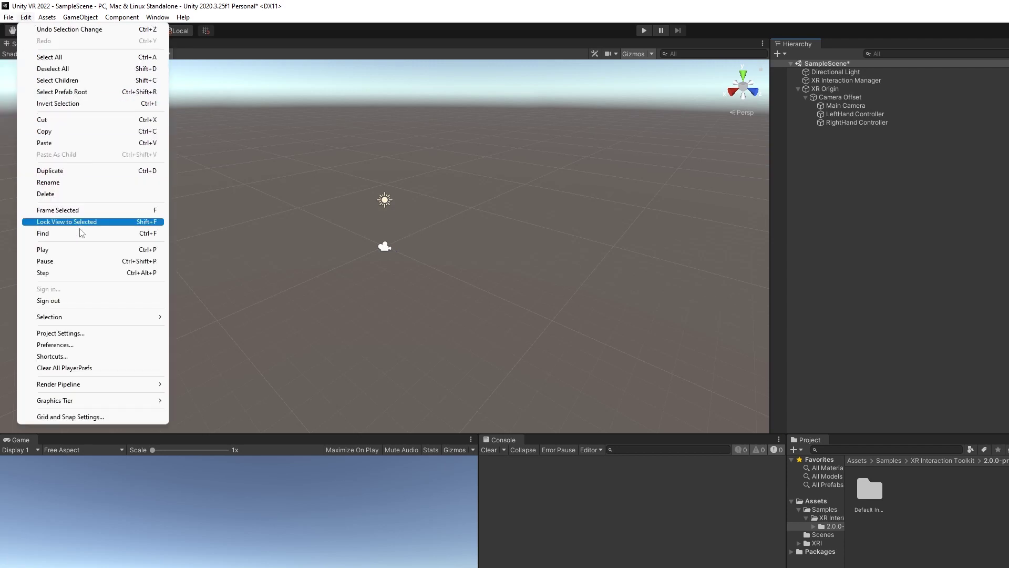
left_click(90, 334)
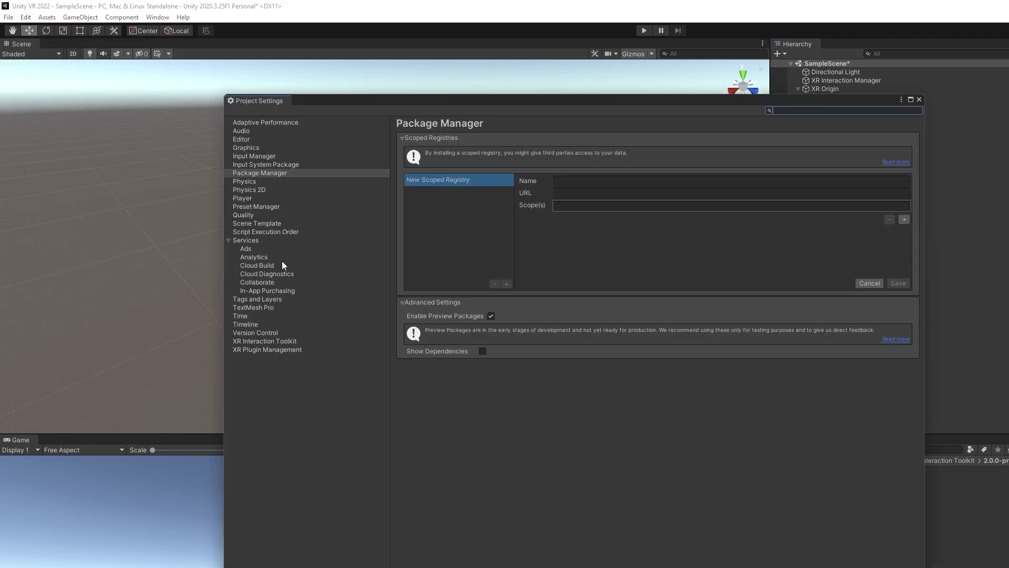
left_click(264, 348)
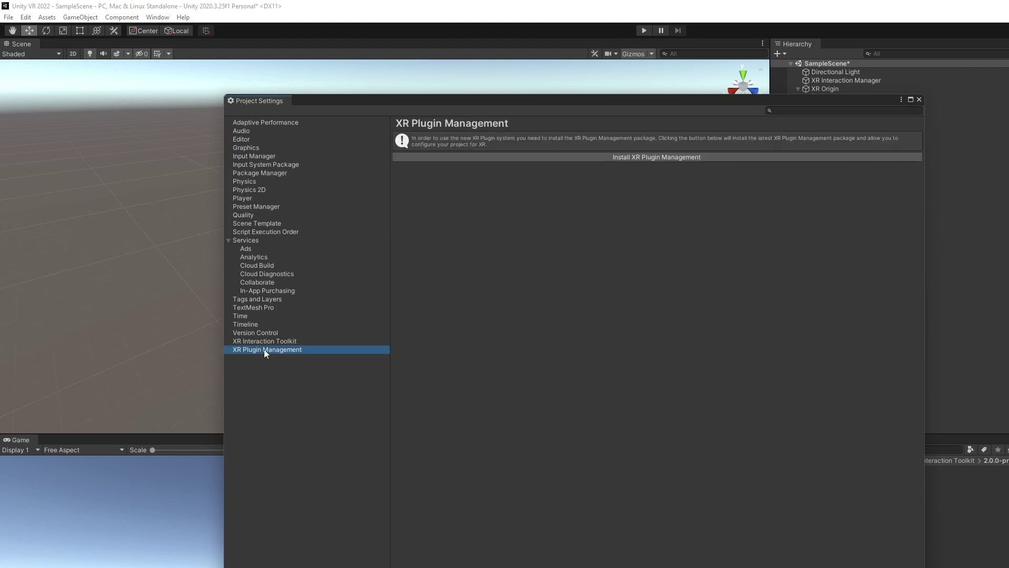
left_click(644, 156)
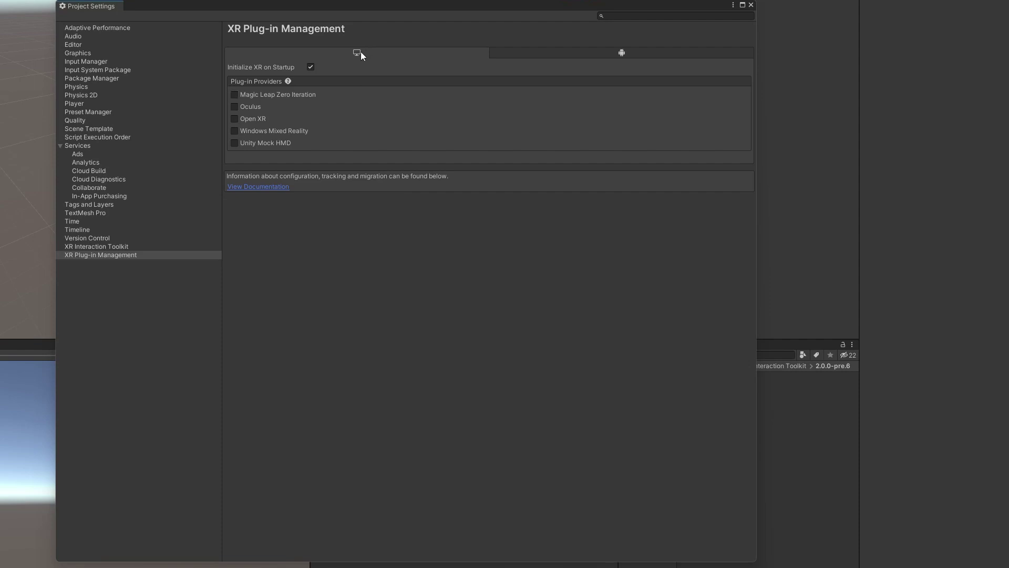
- Enable the OpenXR plug-in provider on the desktop tab after checking the Android tab
left_click(625, 55)
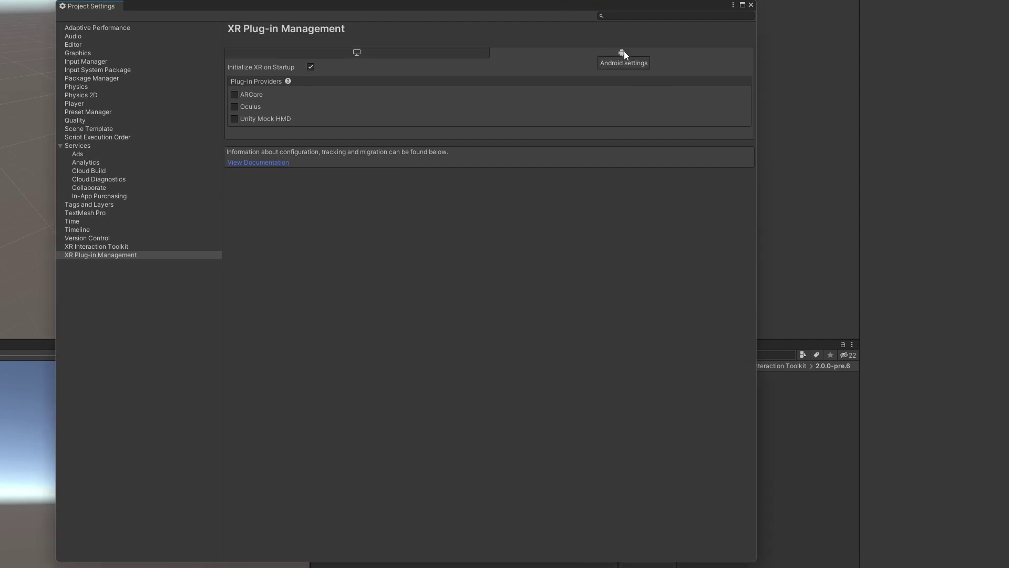
left_click(373, 51)
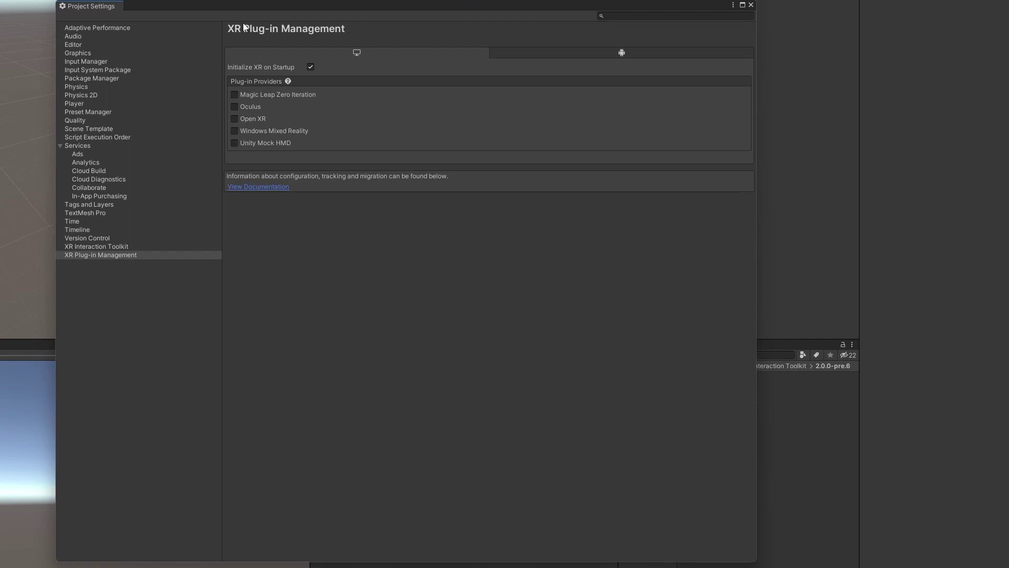
left_click(252, 120)
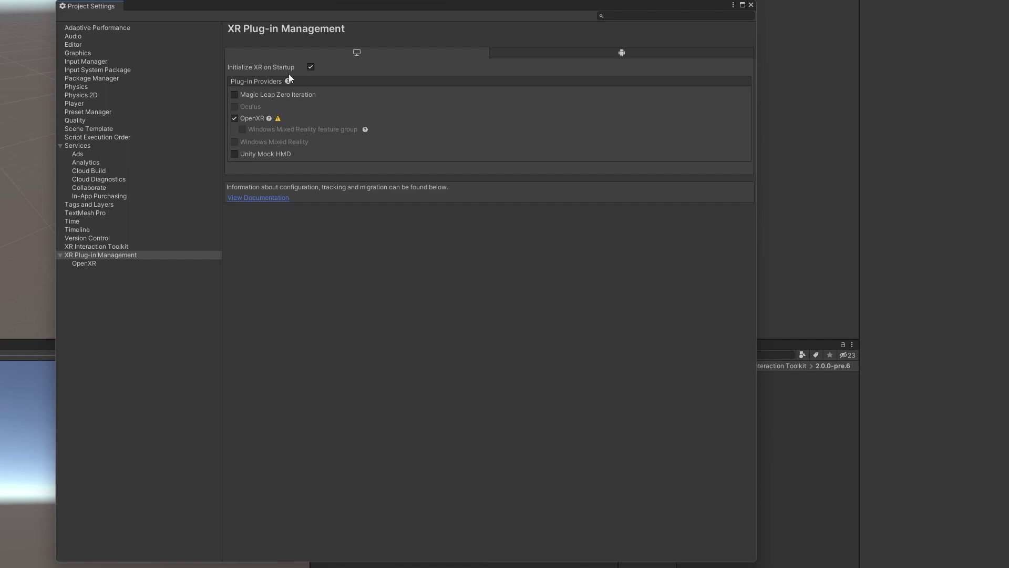
- Review and close the OpenXR validation issues, then show the OpenXR settings page
left_click(278, 120)
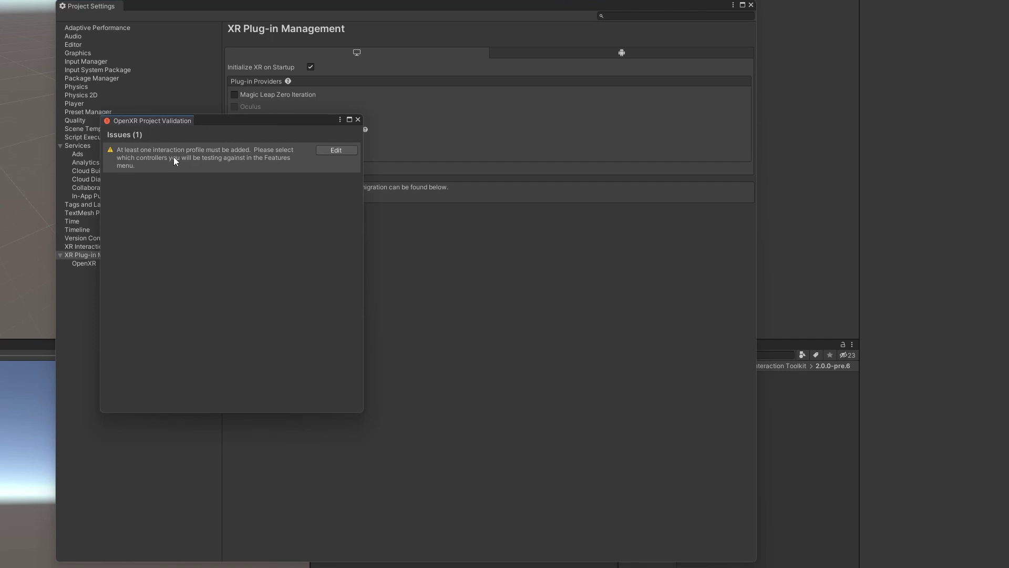
left_click(357, 120)
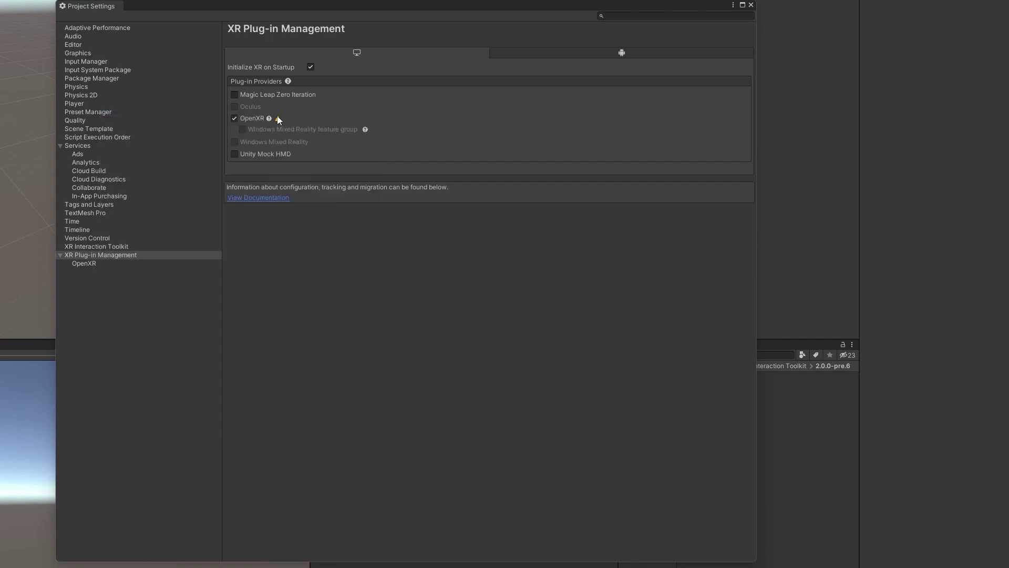
left_click(90, 266)
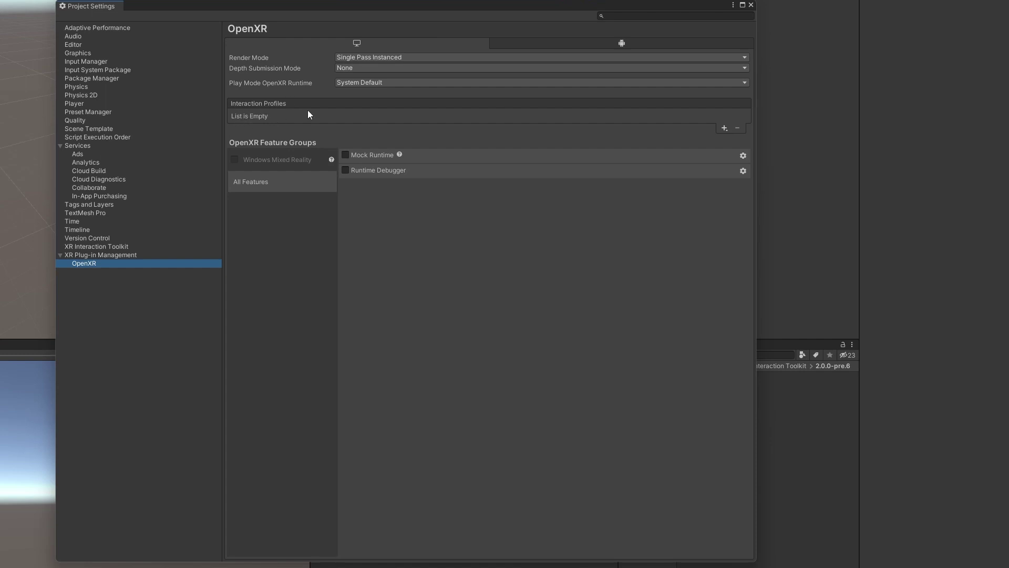
- Add the HTC Vive, Oculus Touch and Valve Index controller profiles, then go back to XR Plug-in Management
left_click(724, 128)
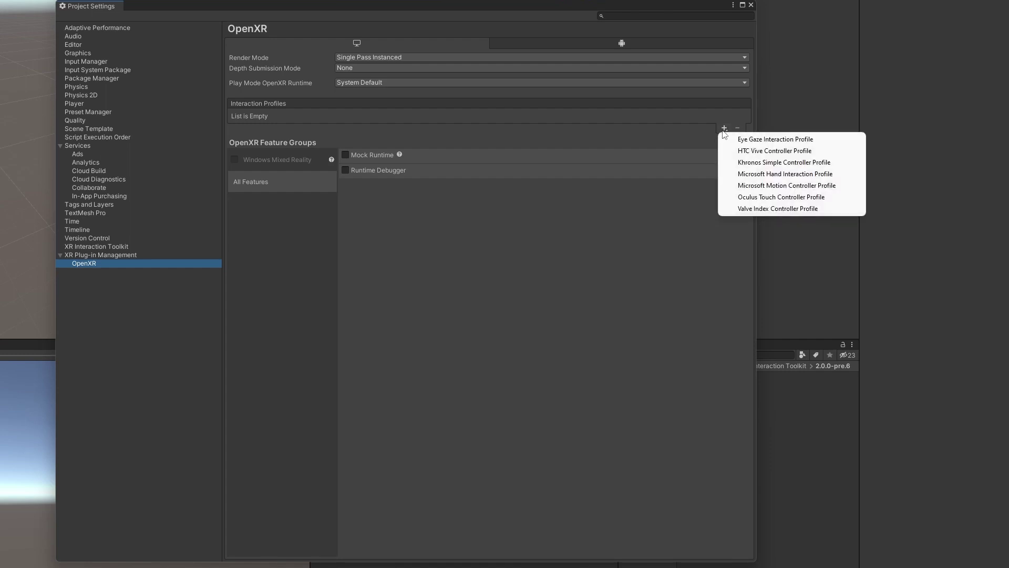
left_click(755, 151)
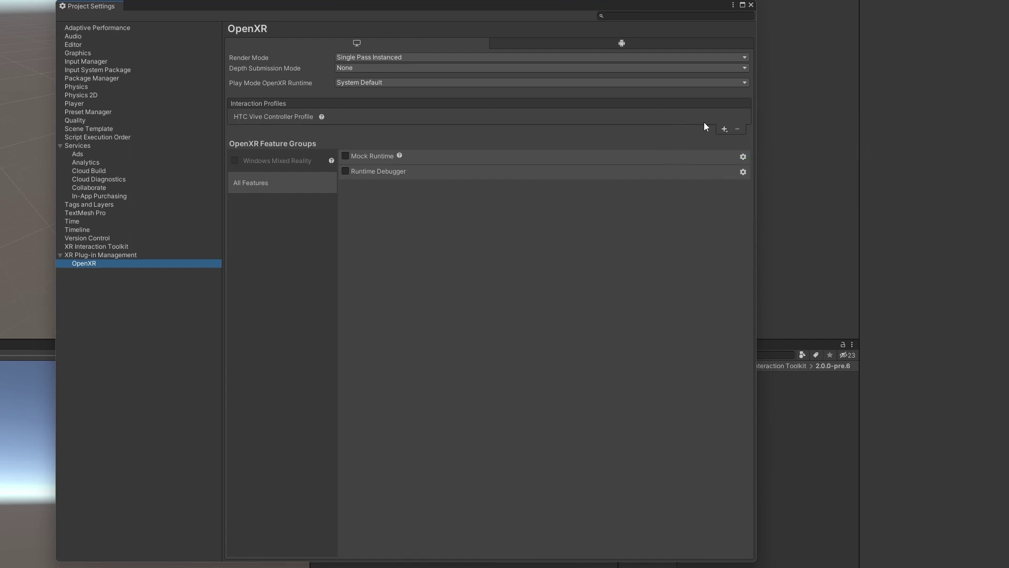
left_click(724, 128)
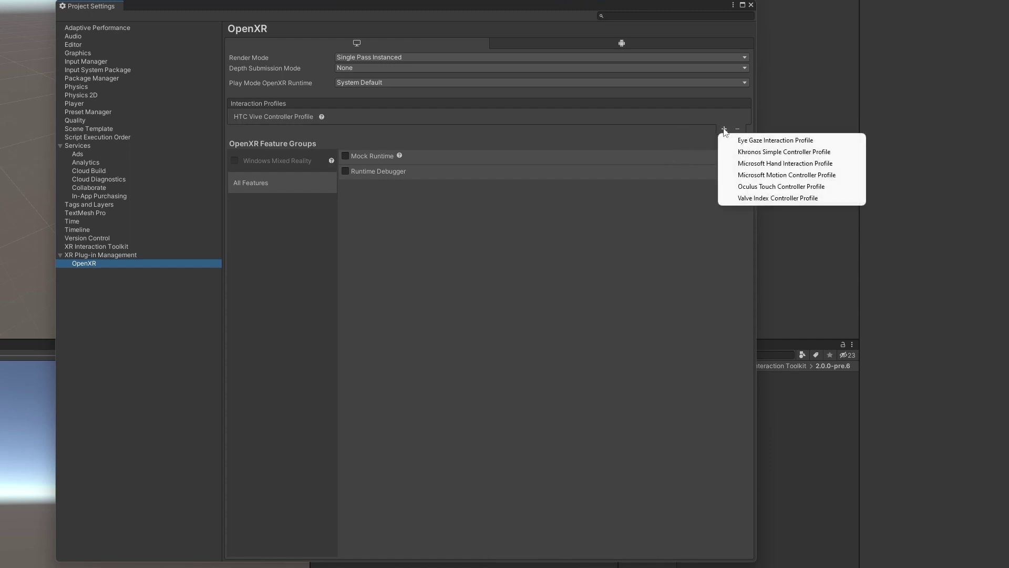
left_click(782, 187)
left_click(724, 142)
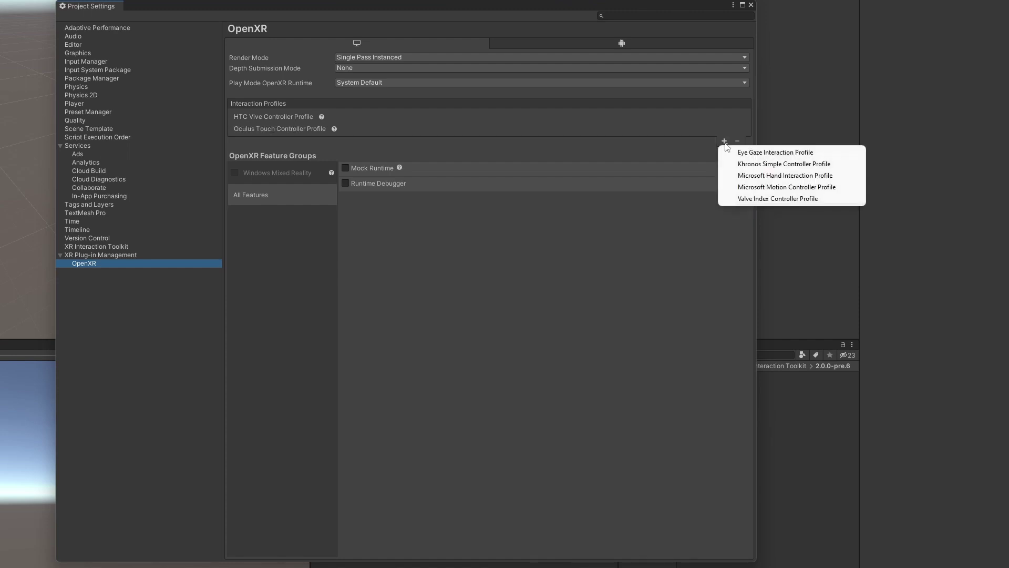
left_click(778, 198)
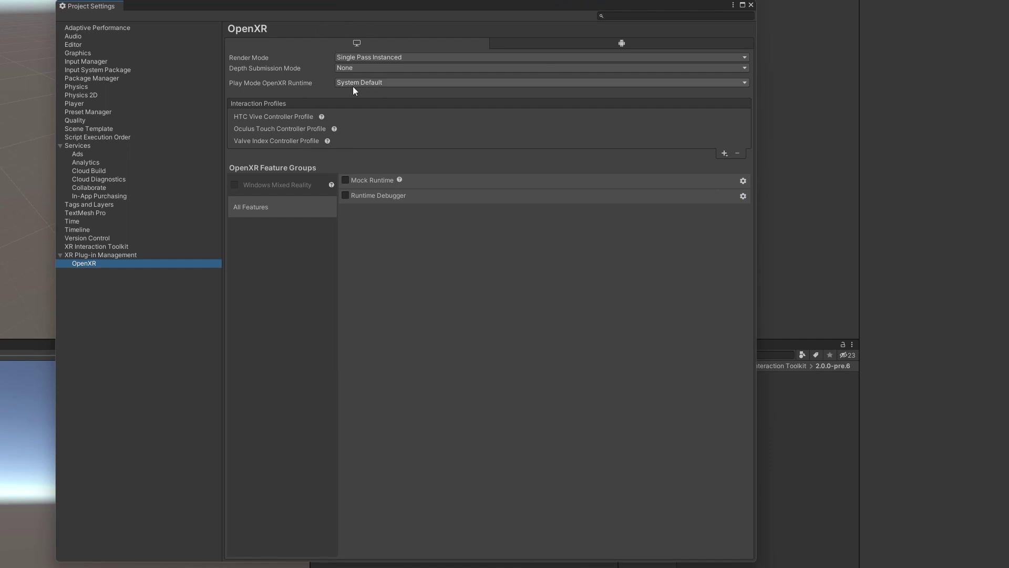
left_click(135, 256)
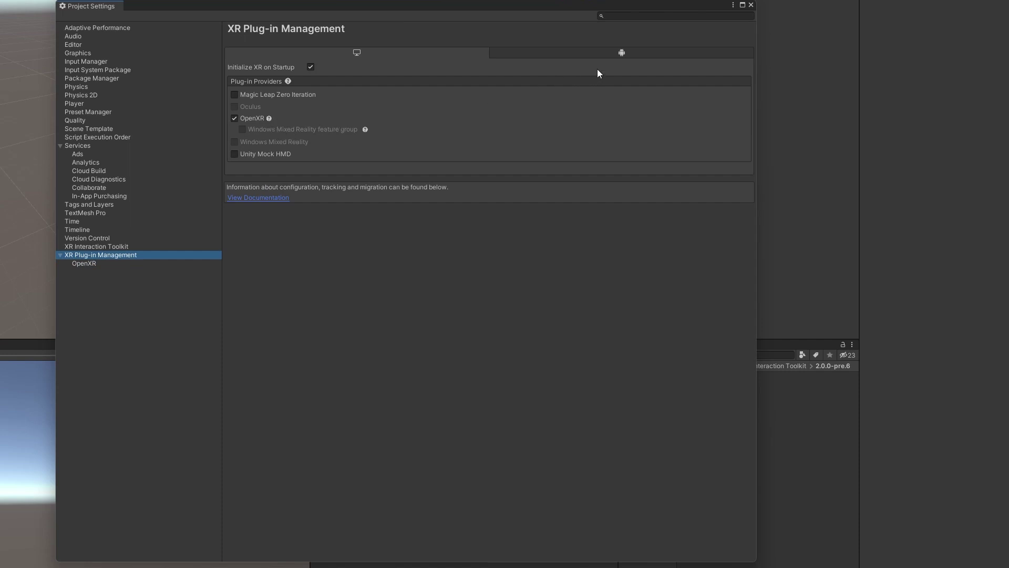
- Tick Oculus as the Android XR provider and close the Project Settings window
left_click(598, 54)
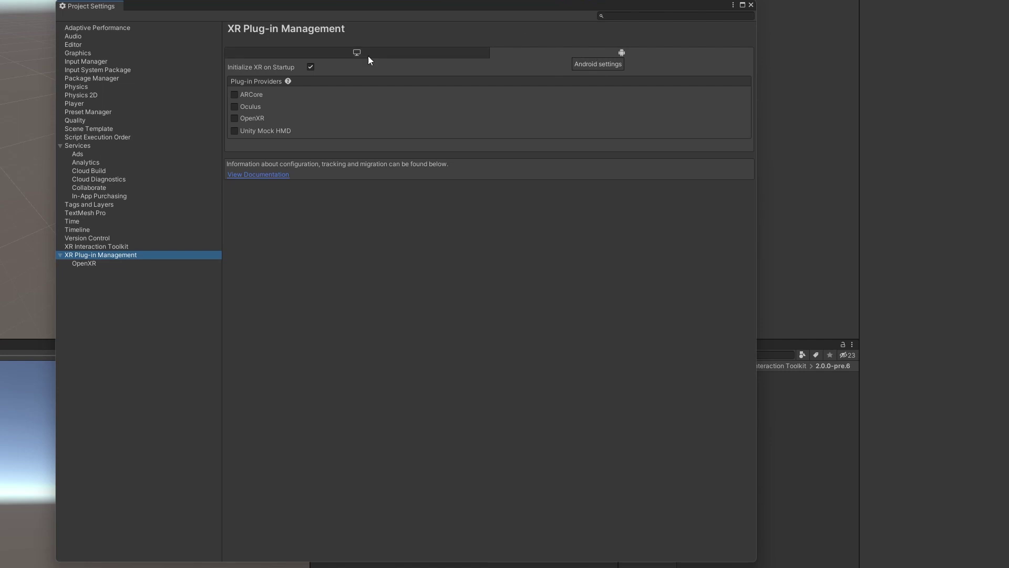
left_click(234, 107)
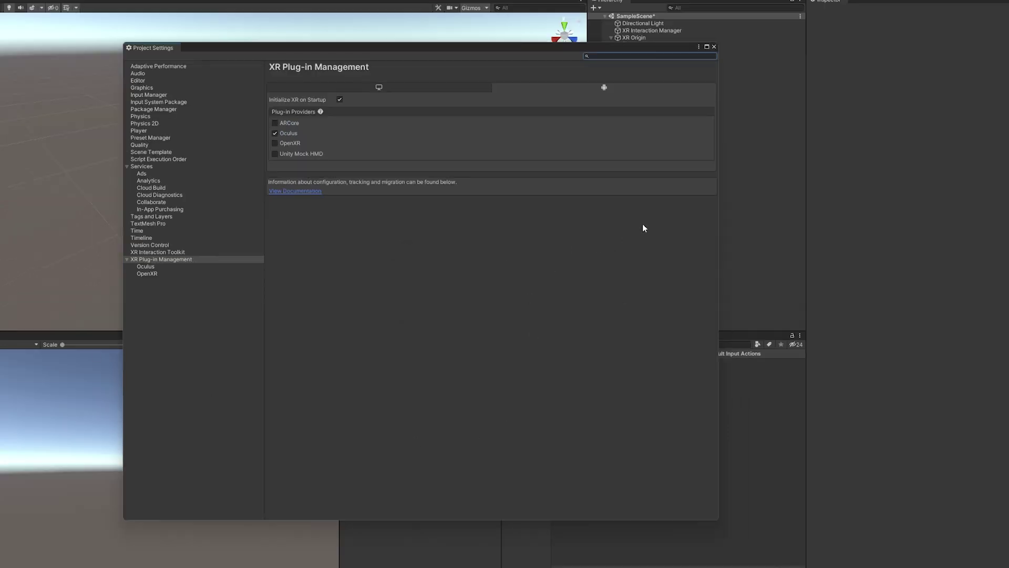
left_click(714, 47)
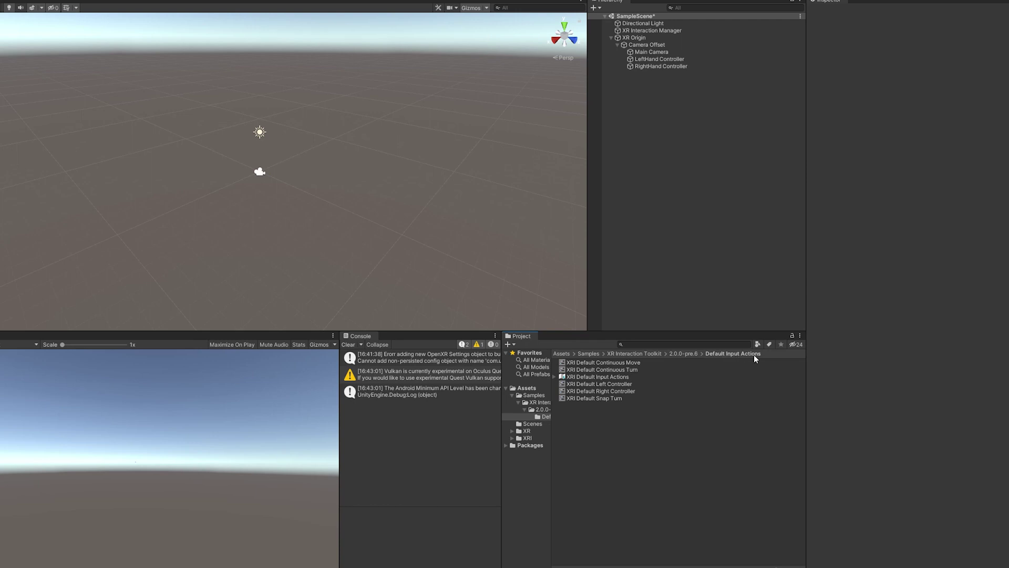
- Review the XRI Default presets, then add the Left and Right Controller presets as ActionBasedController defaults
left_click(607, 365)
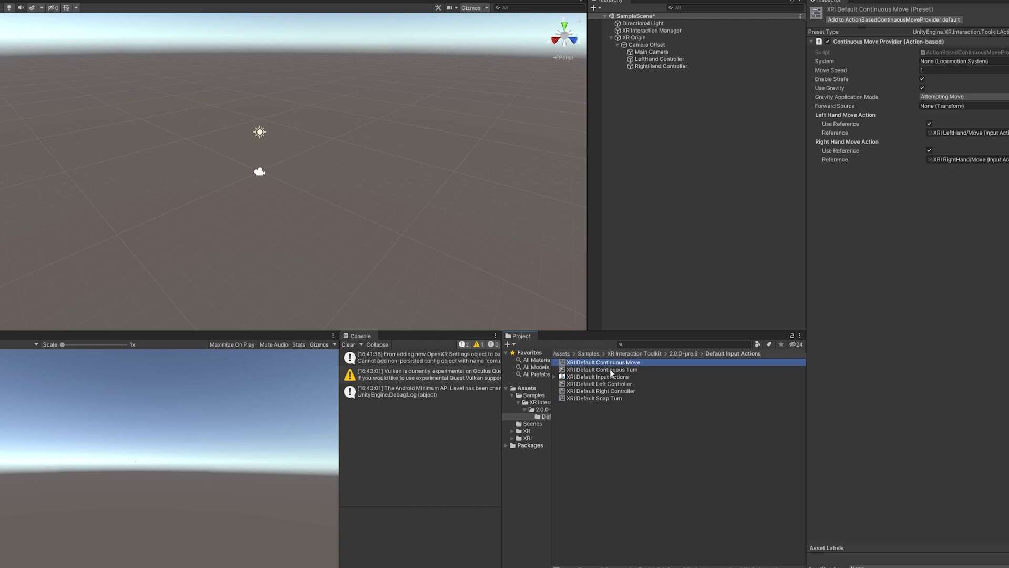
left_click(613, 370)
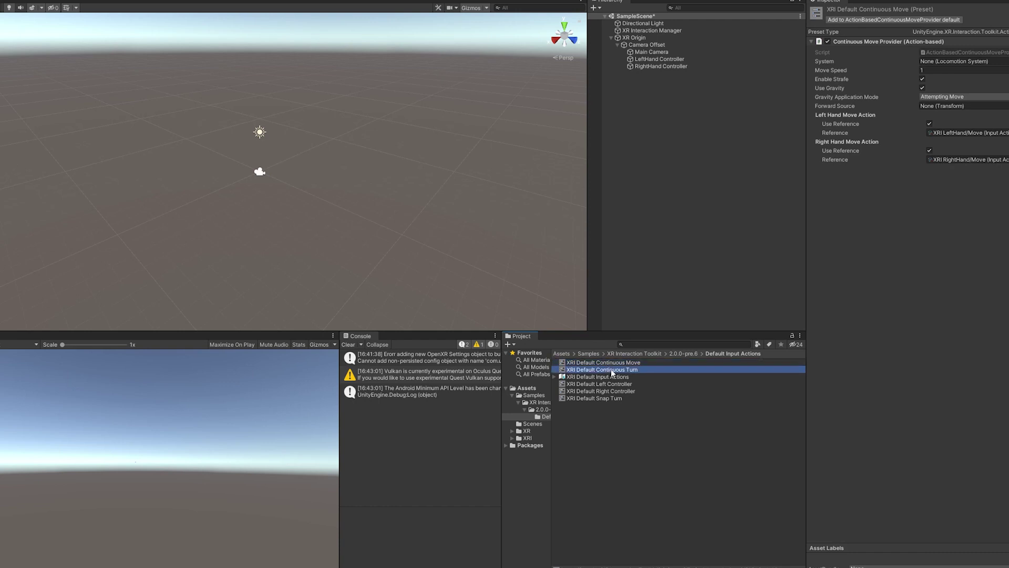
left_click(615, 399)
left_click(596, 384)
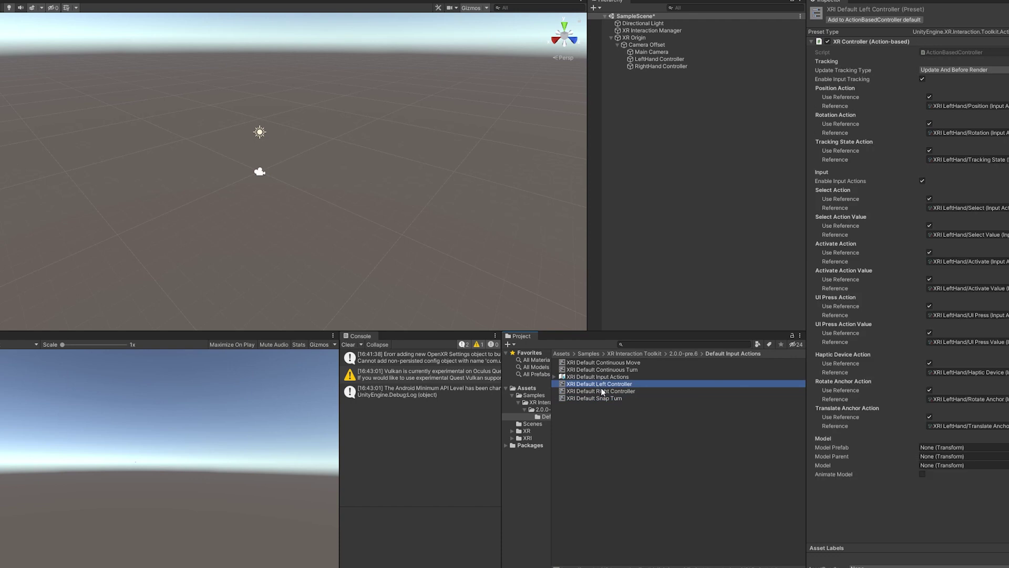
left_click(607, 391)
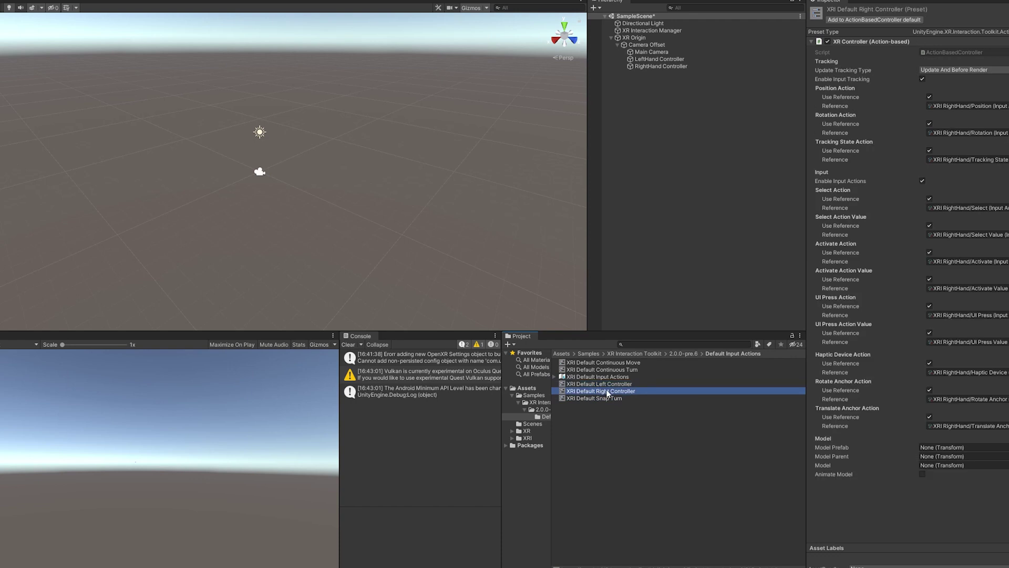
left_click(604, 387)
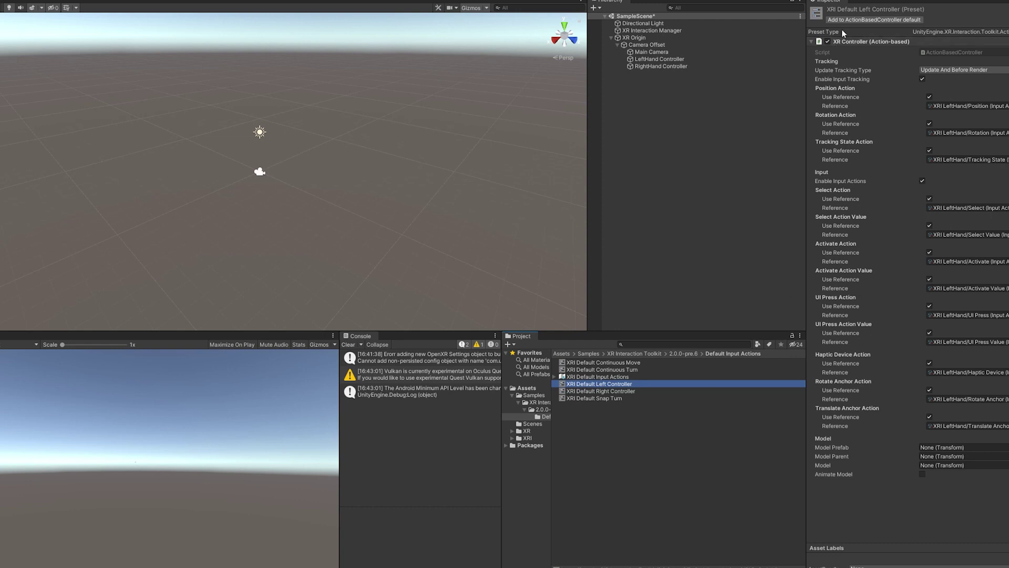
left_click(853, 20)
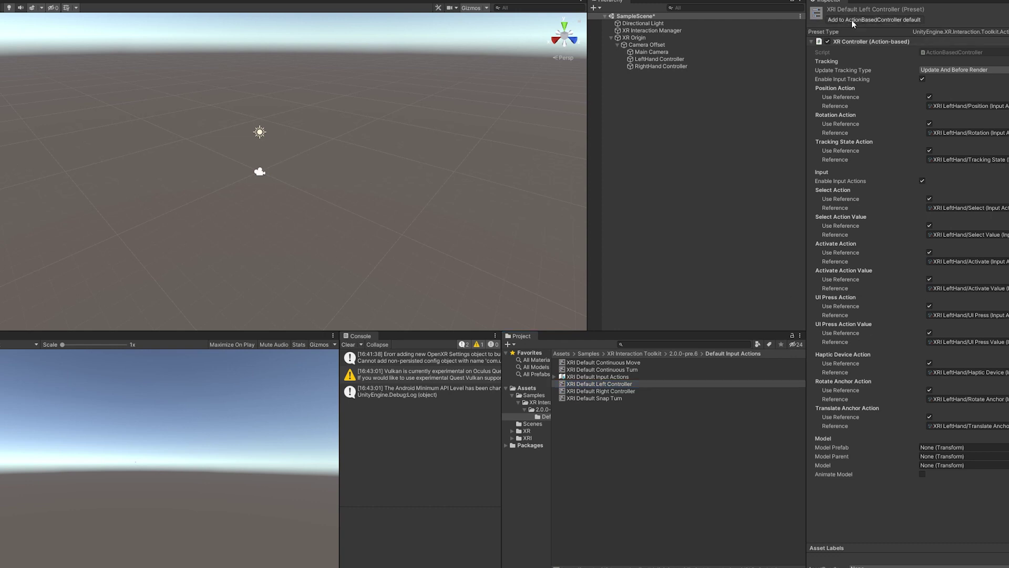
left_click(600, 391)
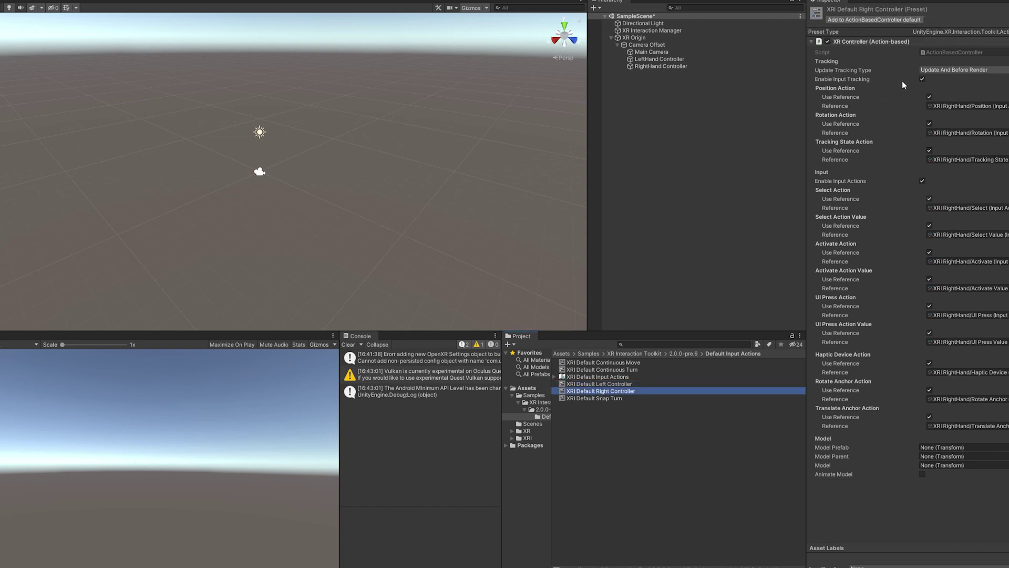
left_click(874, 19)
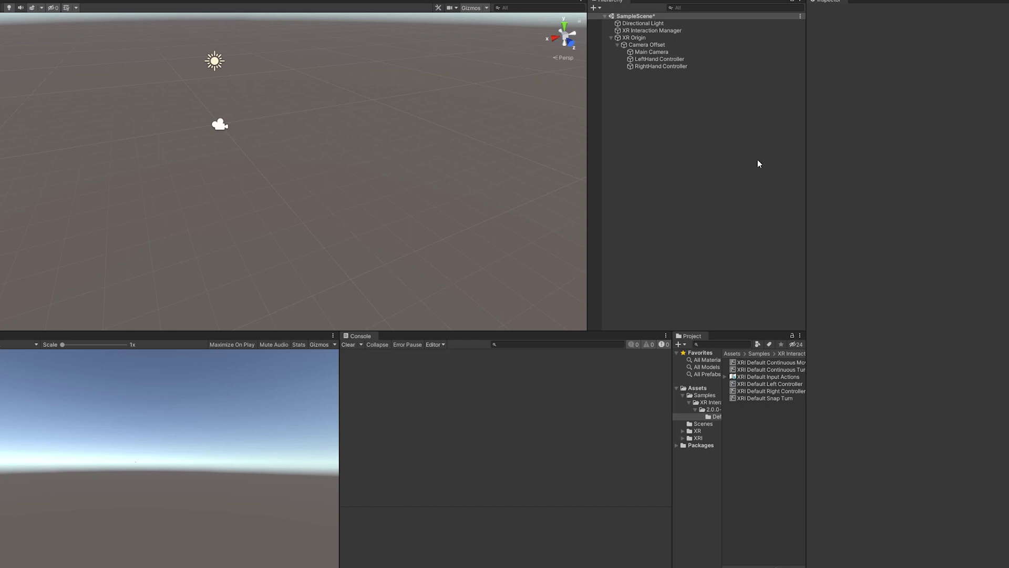
- Create an empty object in the Hierarchy named 'XR Actiion Input Manager'
right_click(643, 114)
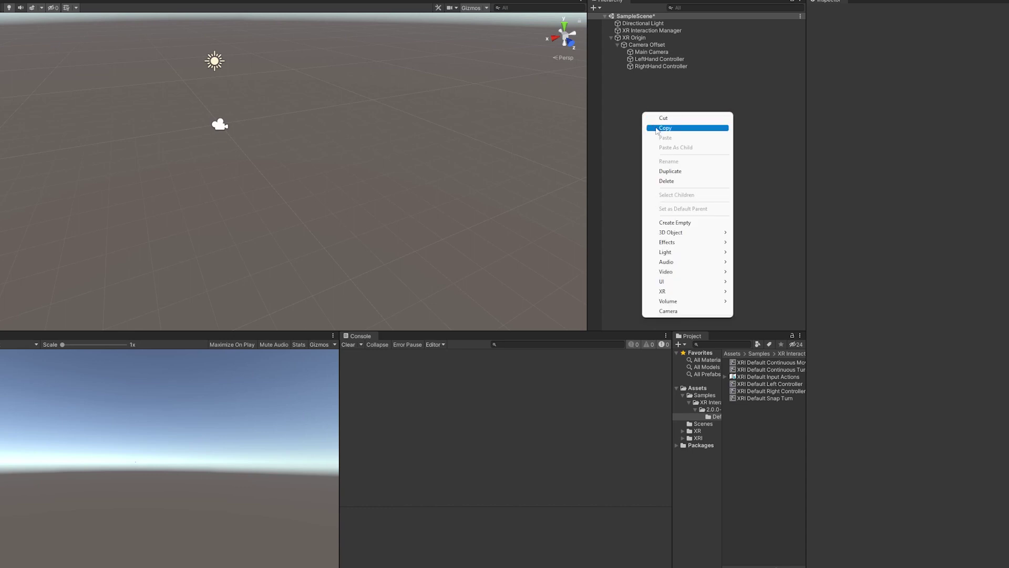
left_click(678, 222)
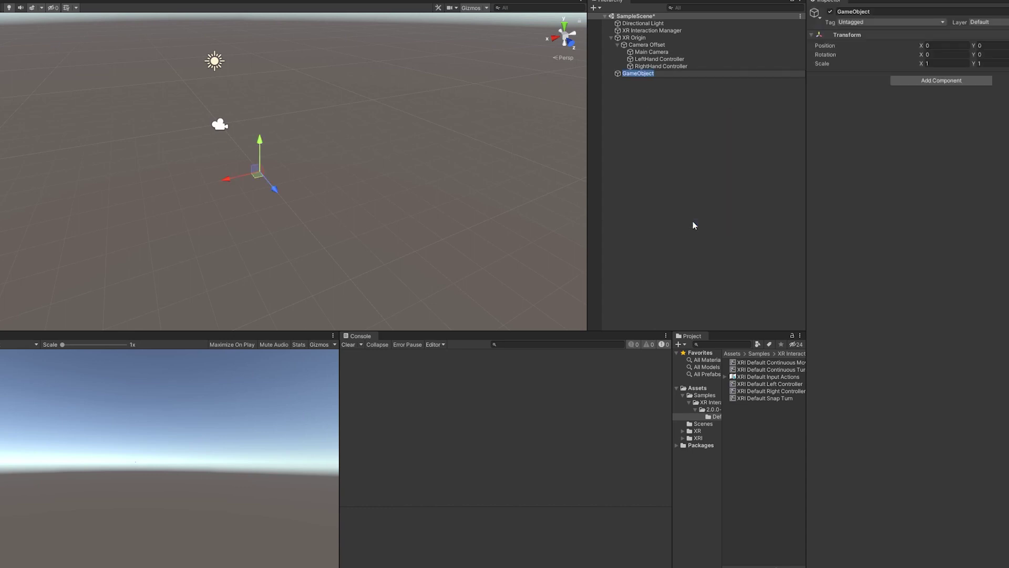
type("XR Actiion Input Manager")
key("Return")
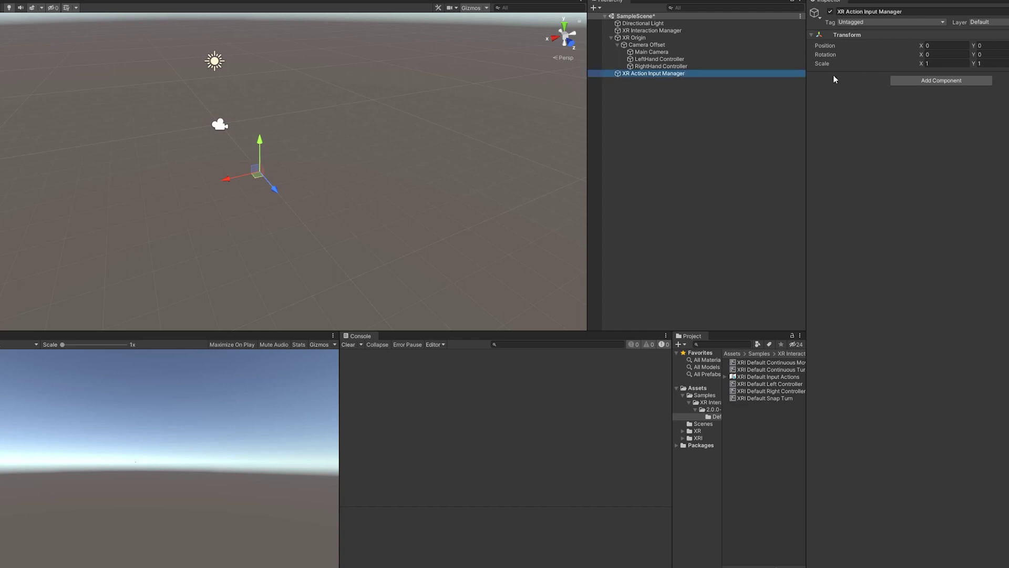
- Add an Input Action Manager component with XRI Default Input Actions in Action Assets Element 0
left_click(938, 82)
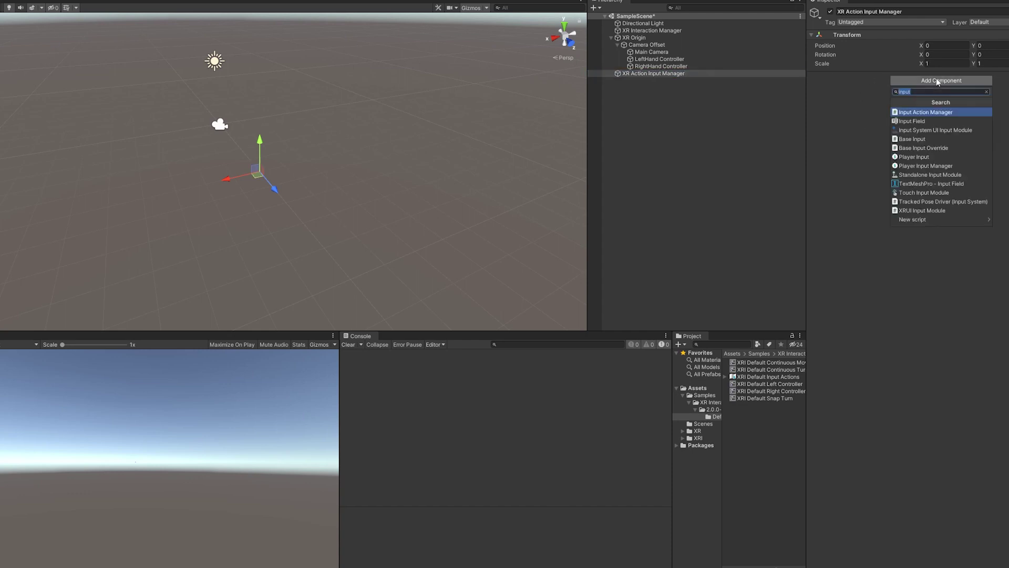
left_click(935, 112)
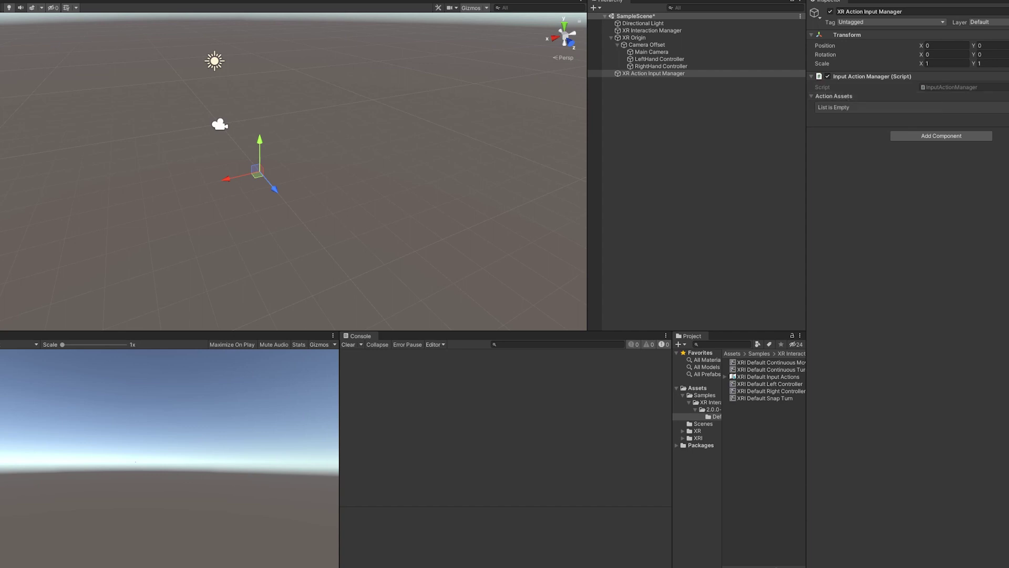
left_click(954, 121)
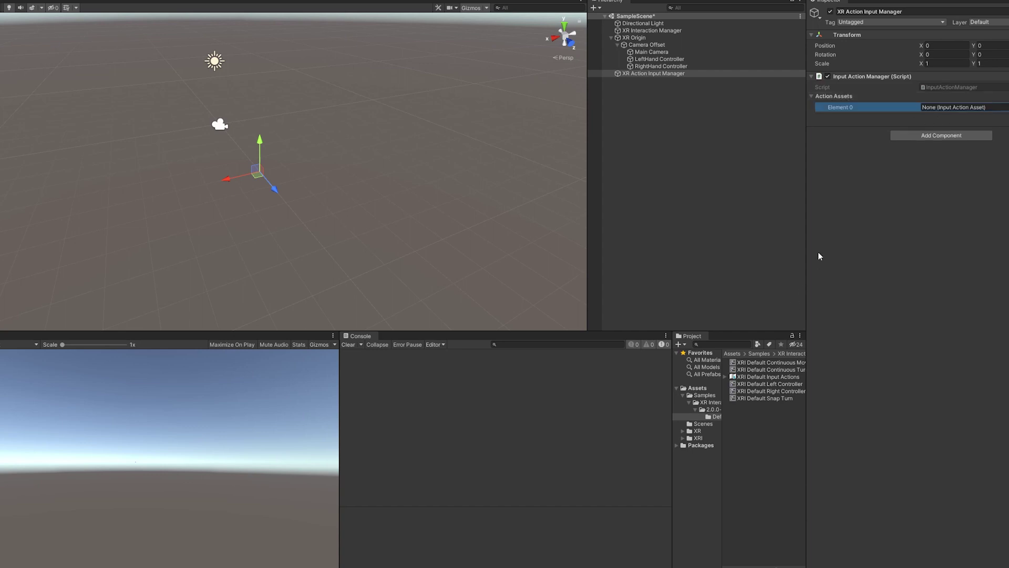
left_click_drag(673, 362, 576, 371)
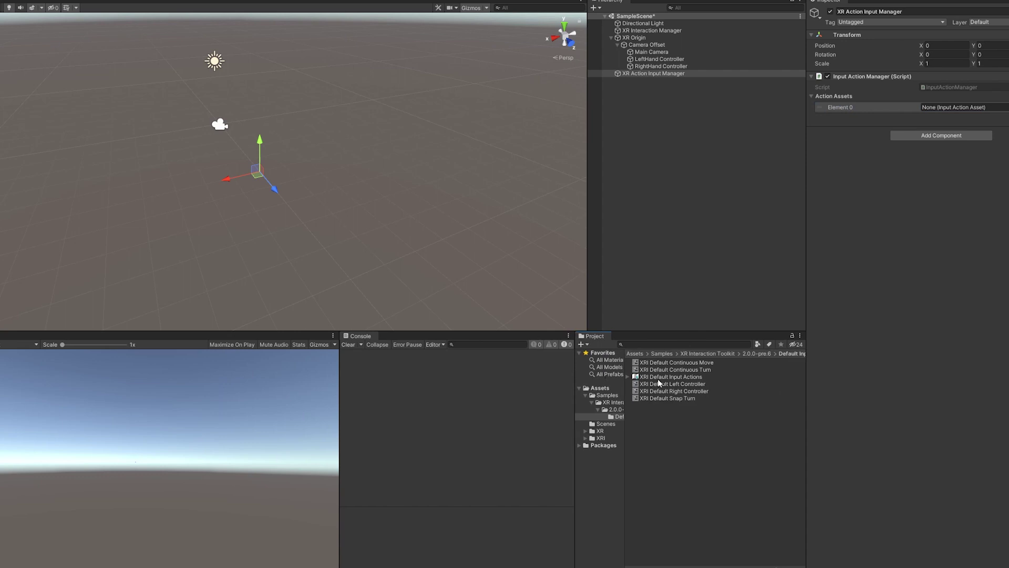
left_click_drag(658, 378, 961, 110)
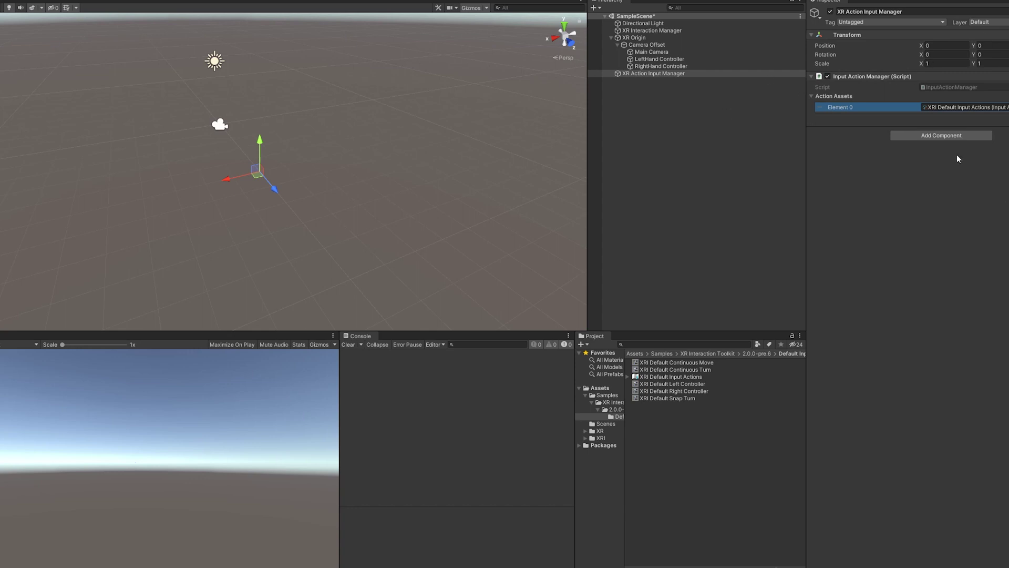
left_click(654, 114)
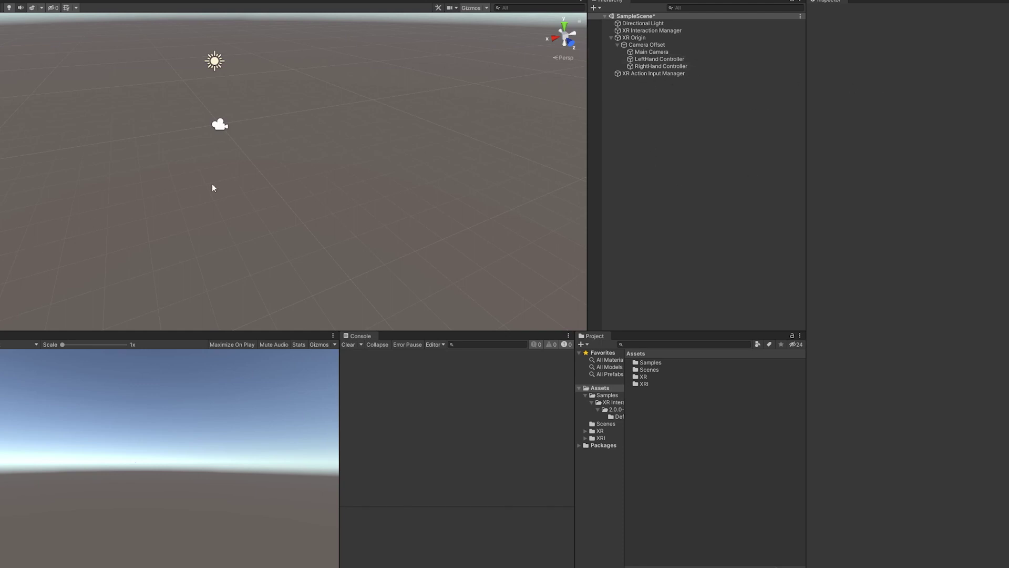
- Add a 3D Plane and set its Transform Scale X and Z to 4
right_click(629, 120)
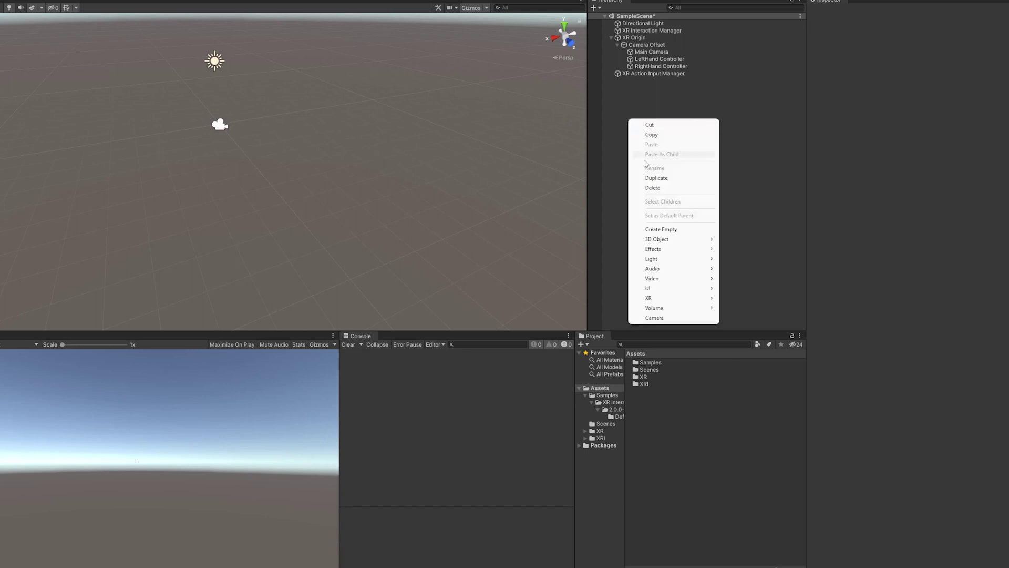
mouse_move(672, 242)
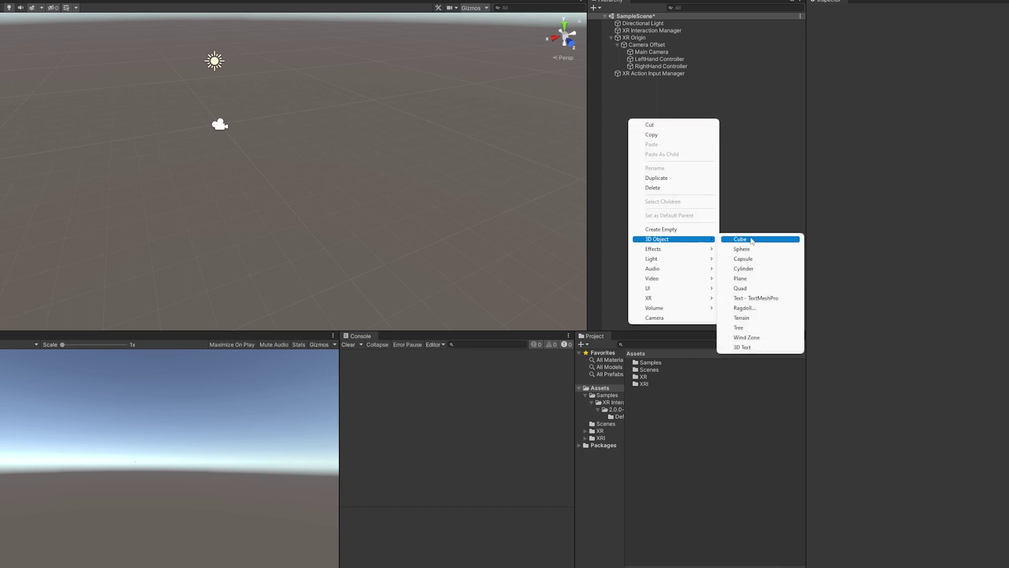
left_click(750, 278)
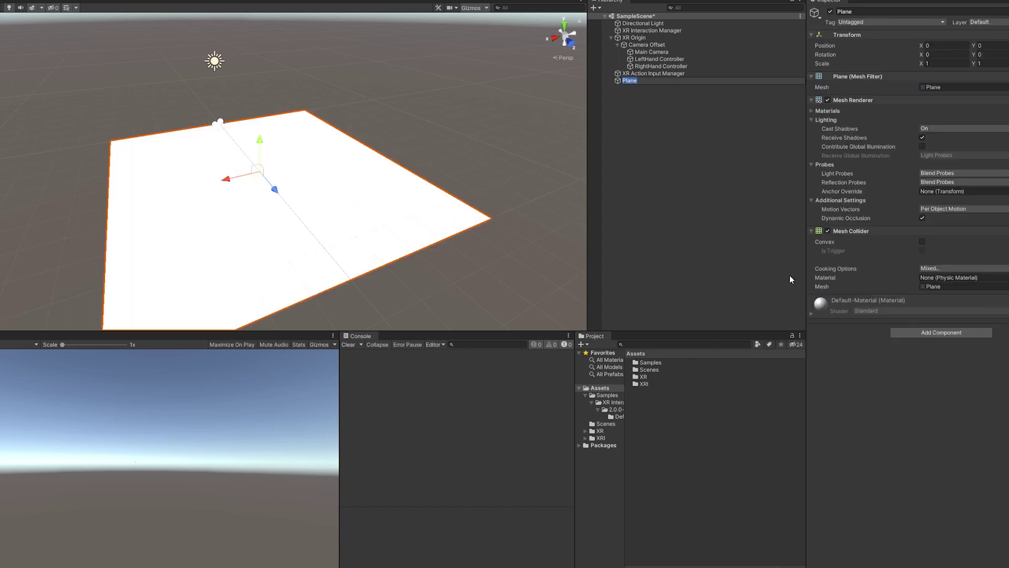
left_click(941, 64)
type("4")
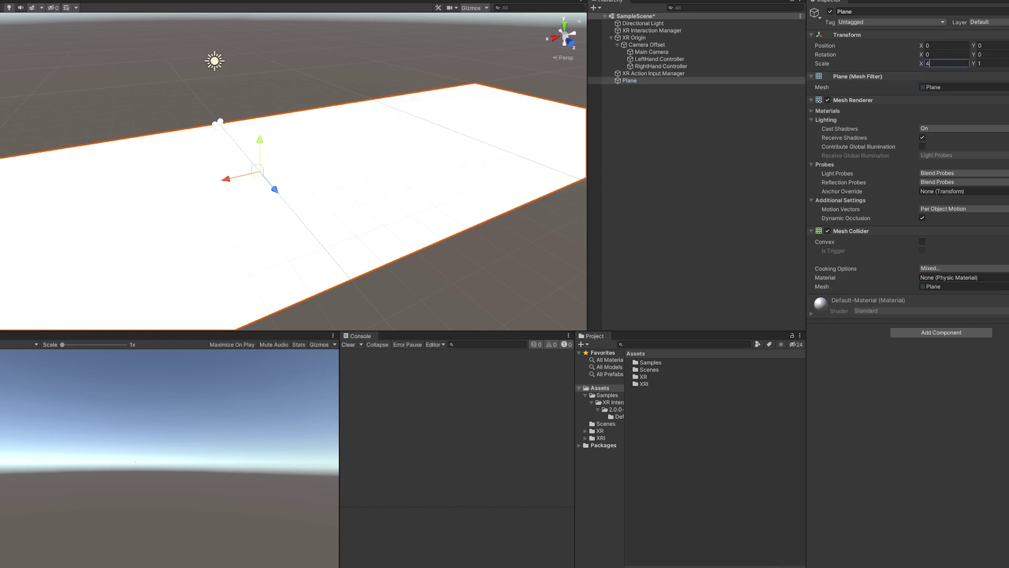
key("Tab")
key("Tab")
type("4")
left_click(708, 189)
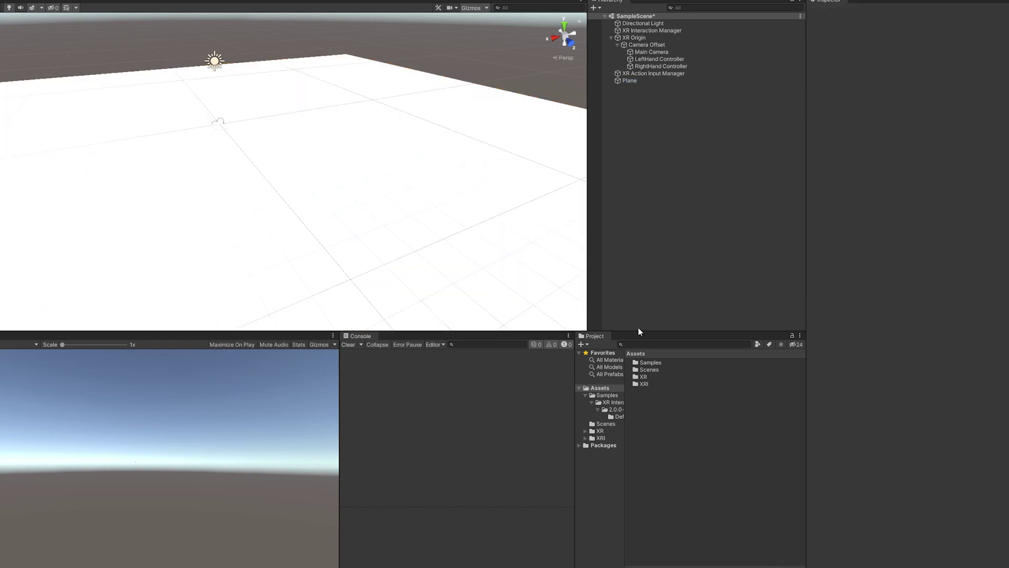
mouse_move(575, 390)
left_mouse_down()
mouse_move(469, 389)
mouse_move(570, 392)
left_mouse_up()
- Create a New Material with a dark blue Albedo and apply it to the Plane
right_click(498, 388)
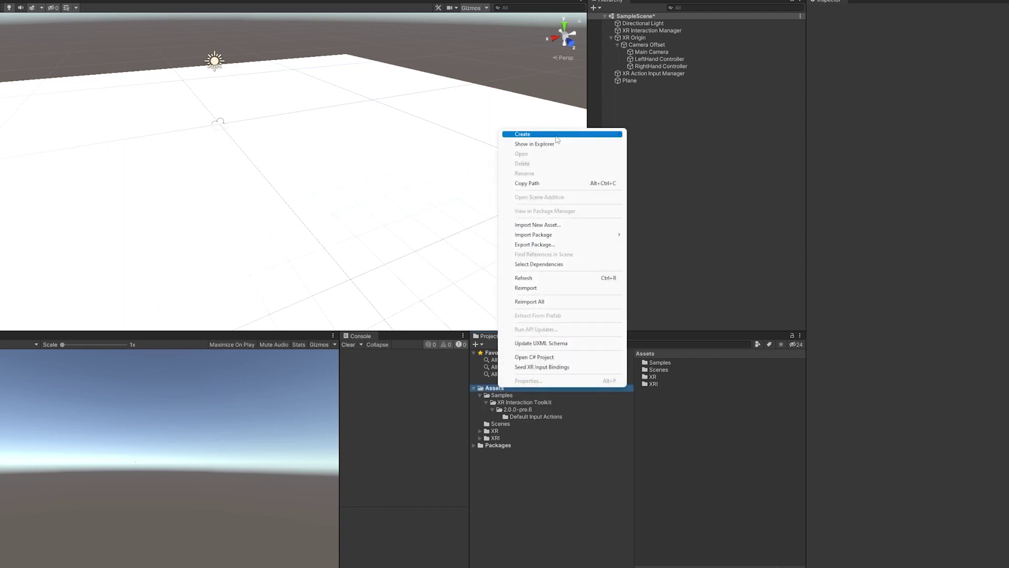
mouse_move(558, 139)
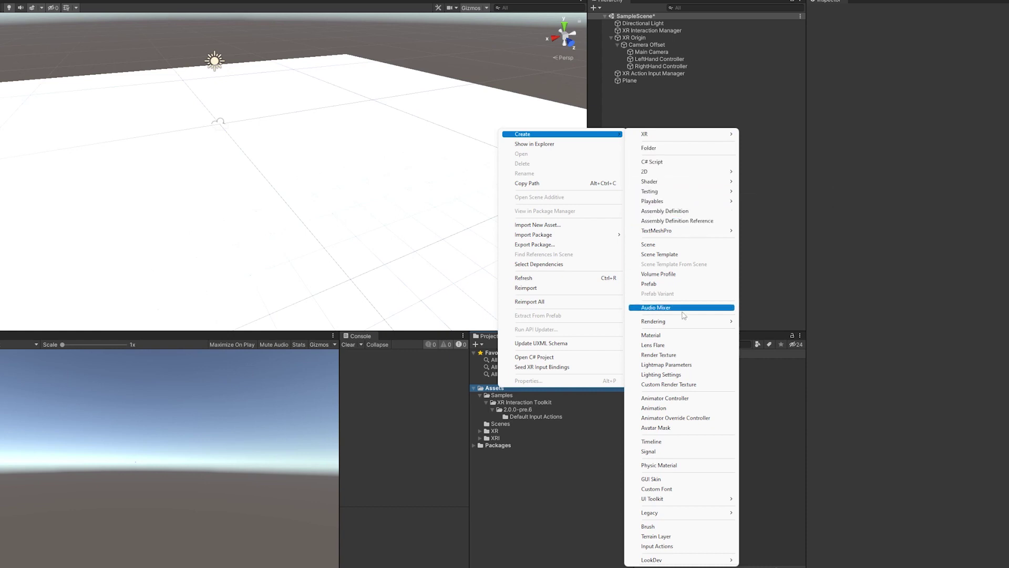
left_click(652, 335)
left_click(925, 51)
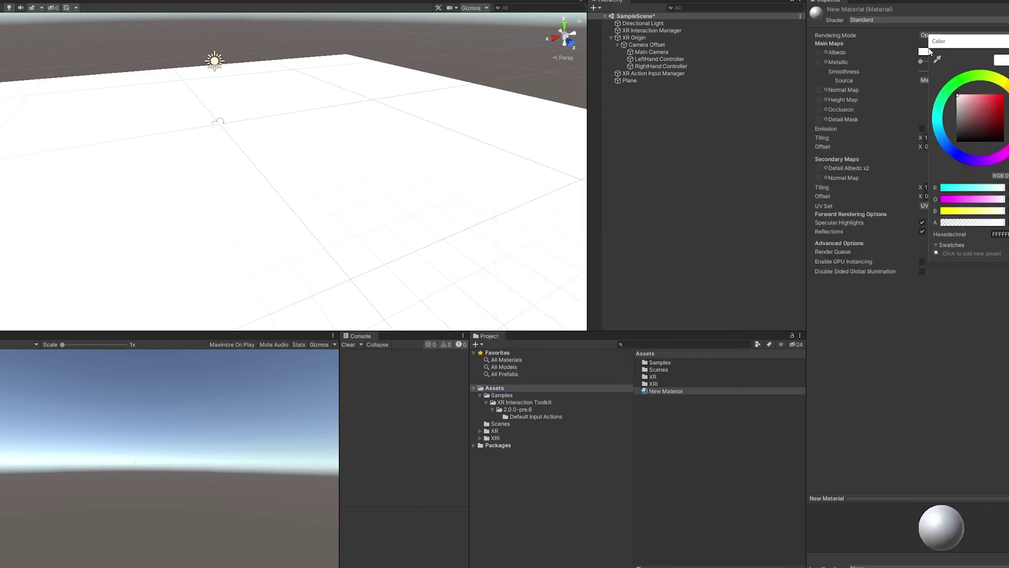
left_click_drag(983, 133, 989, 131)
left_click_drag(941, 153, 1005, 127)
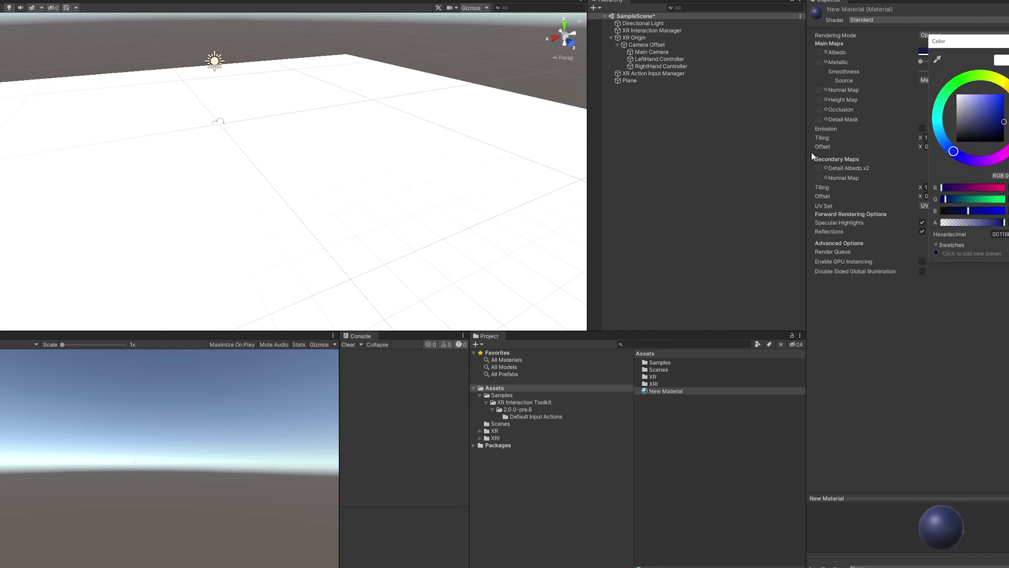
left_click(964, 277)
left_click_drag(658, 390, 325, 264)
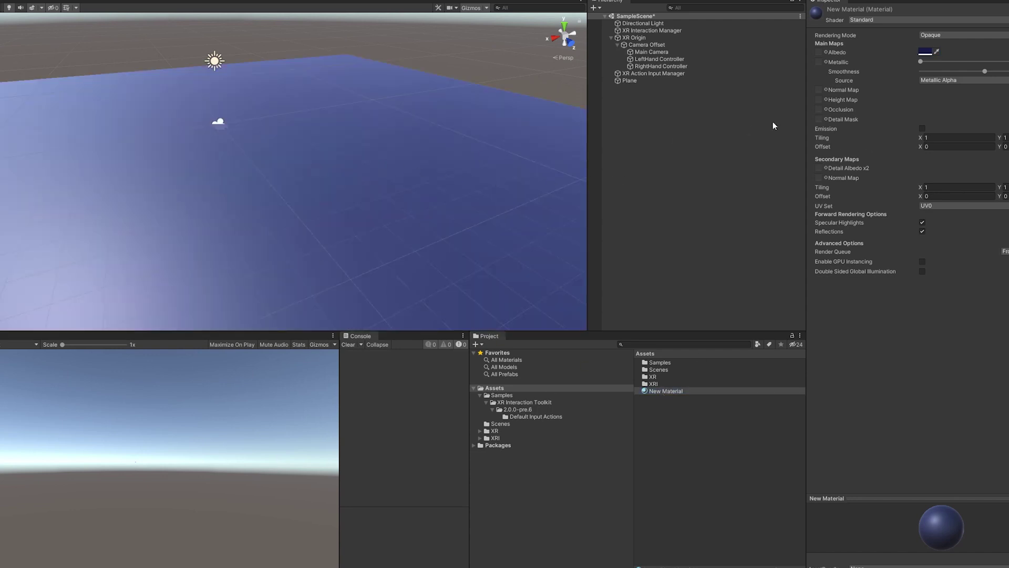
- Add a Sphere under LeftHand Controller and set its scale to 0.2
left_click(673, 61)
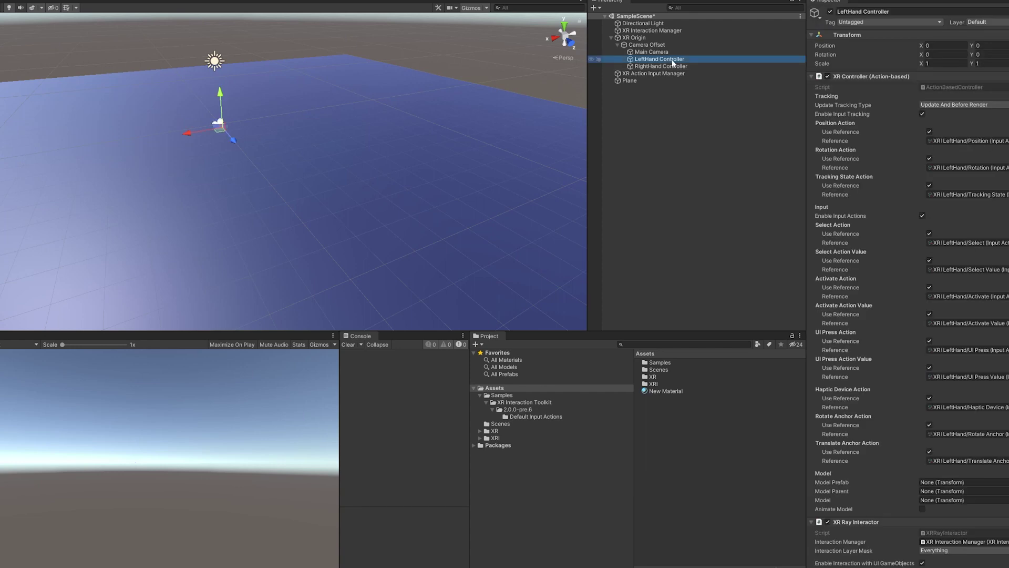
right_click(673, 61)
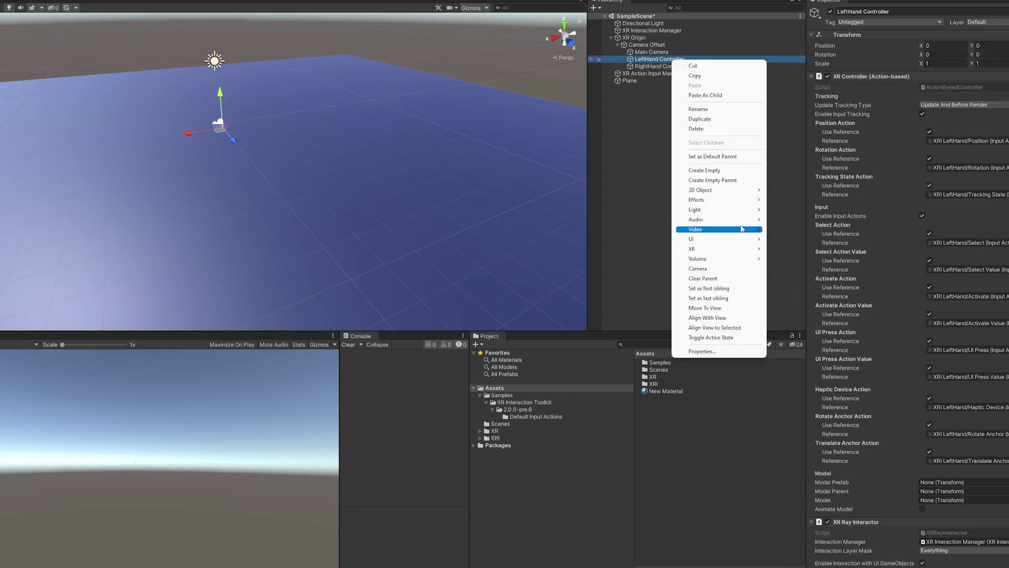
mouse_move(736, 195)
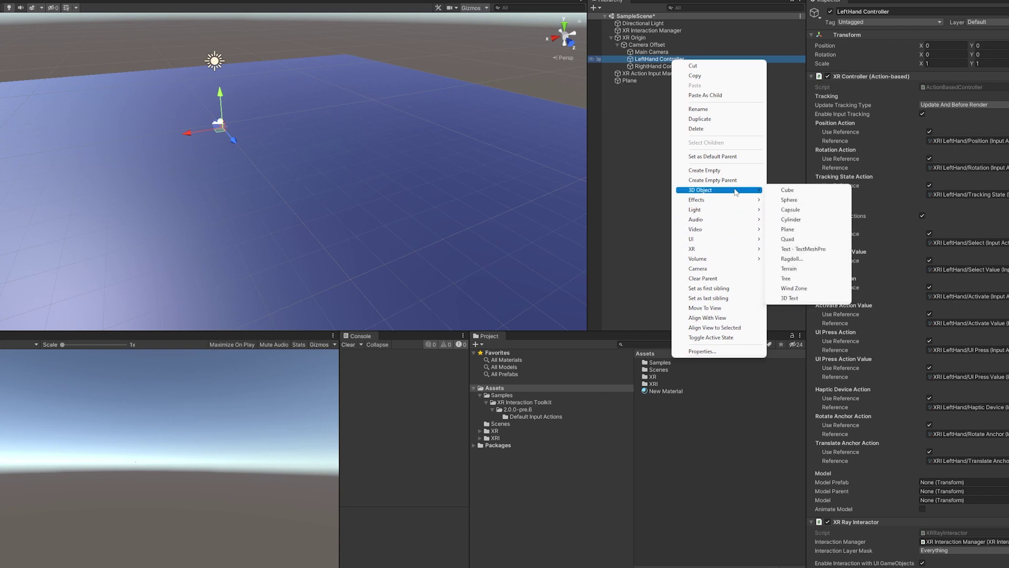
left_click(794, 201)
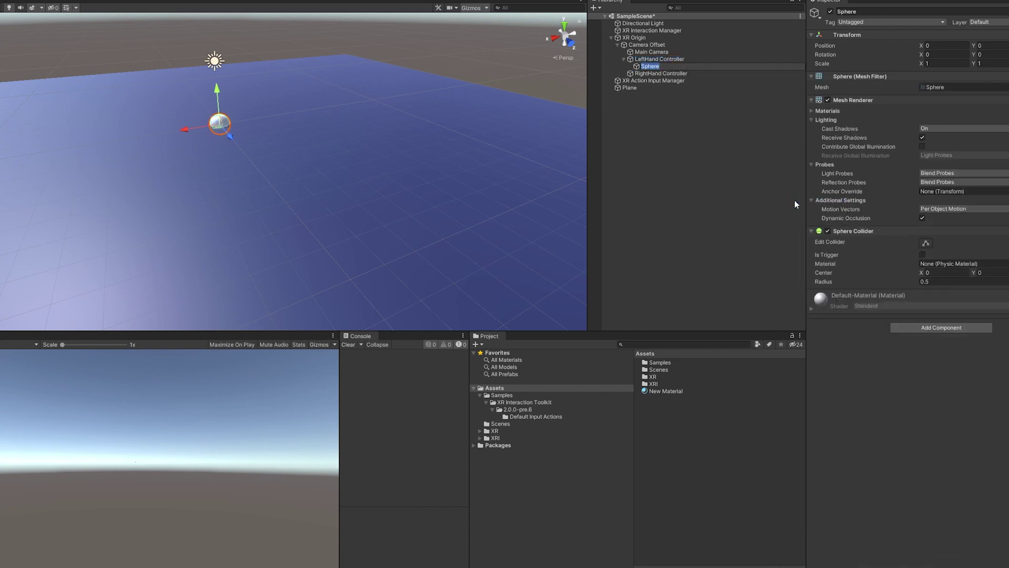
left_click(935, 64)
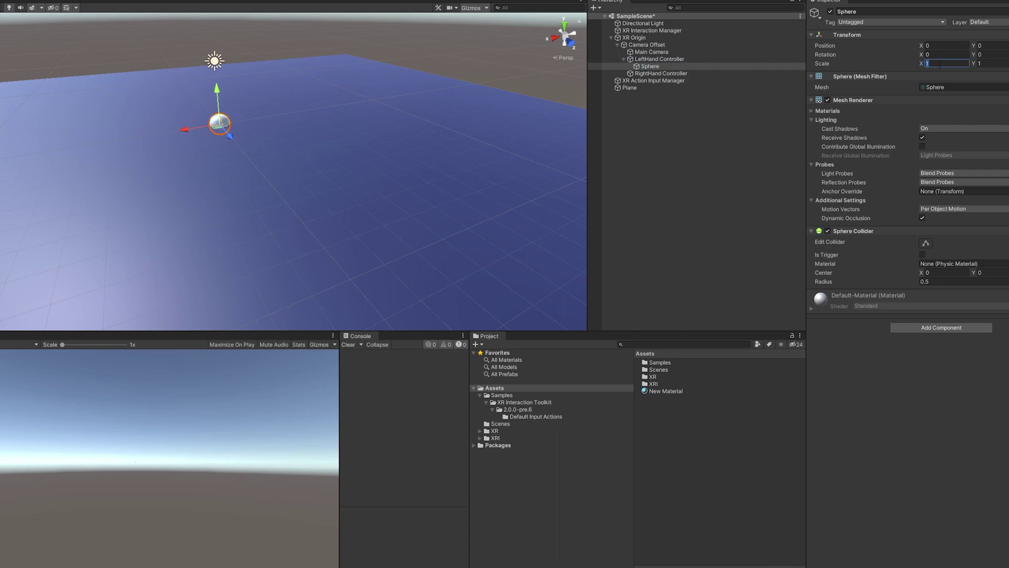
type("0.2")
key("Tab")
type(".2")
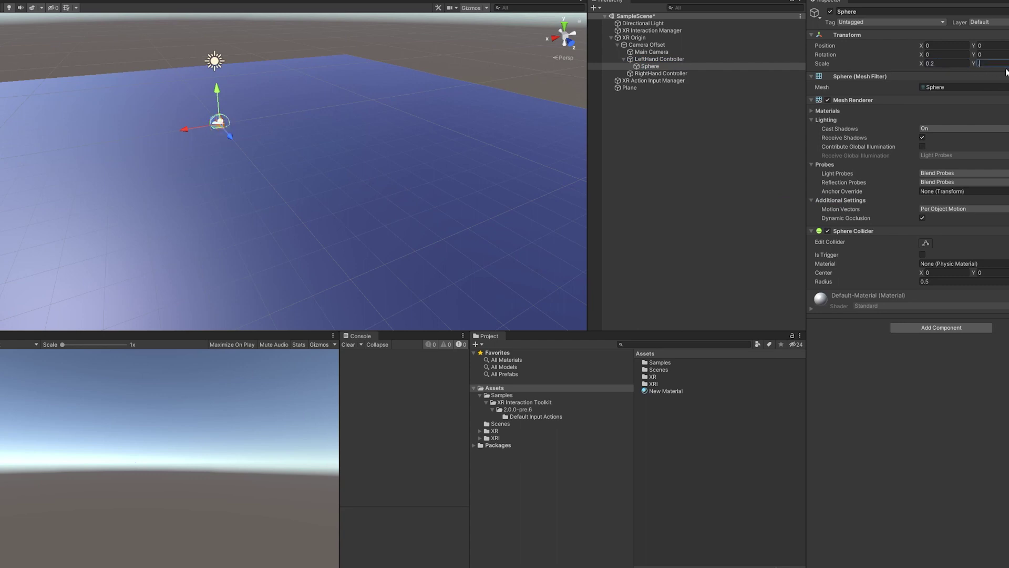
key("Tab")
- Duplicate the sphere and make the copy a child of RightHand Controller
left_click(652, 67)
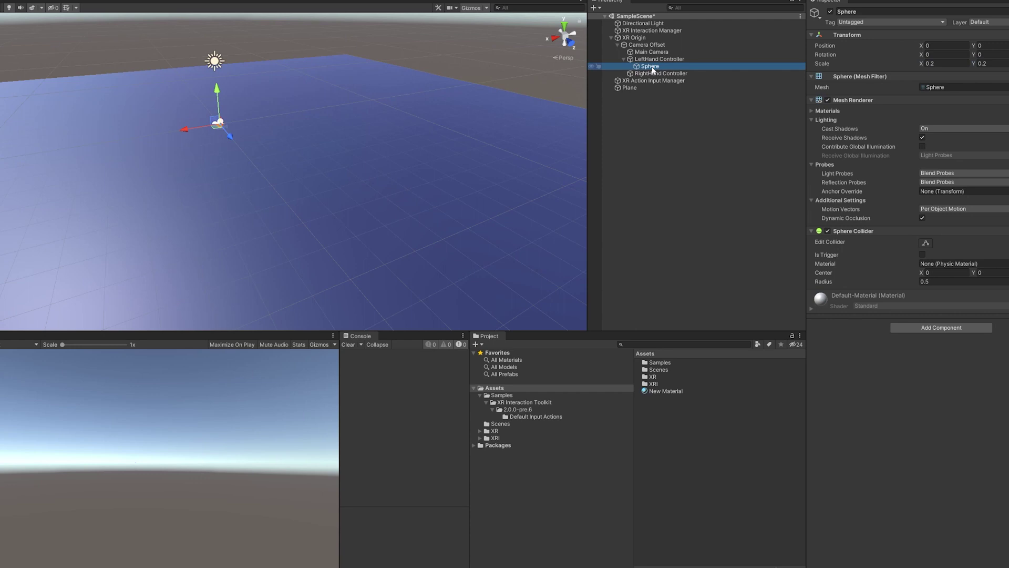
left_click(662, 73)
key("ctrl+shift+v")
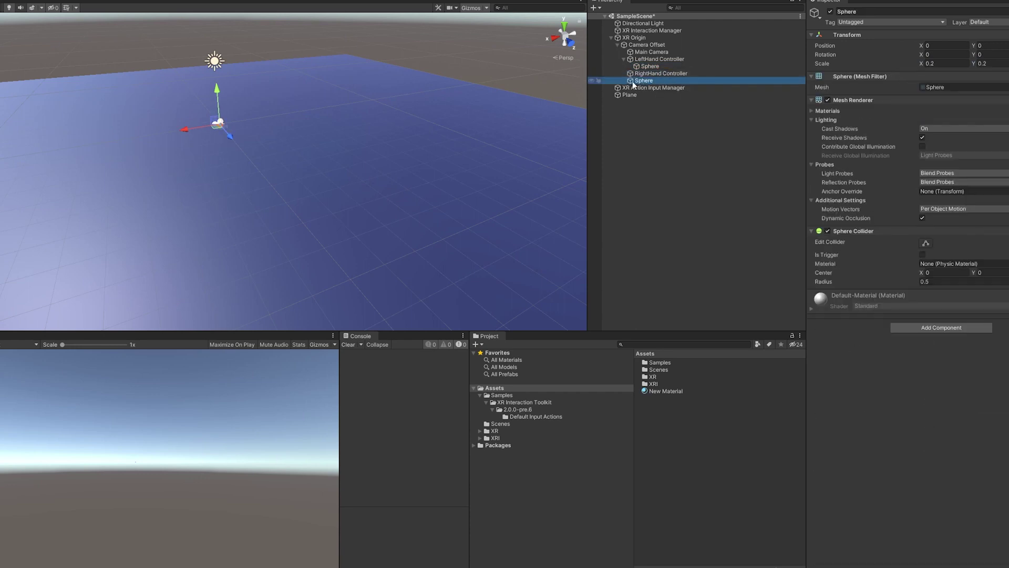
left_click_drag(632, 81, 641, 74)
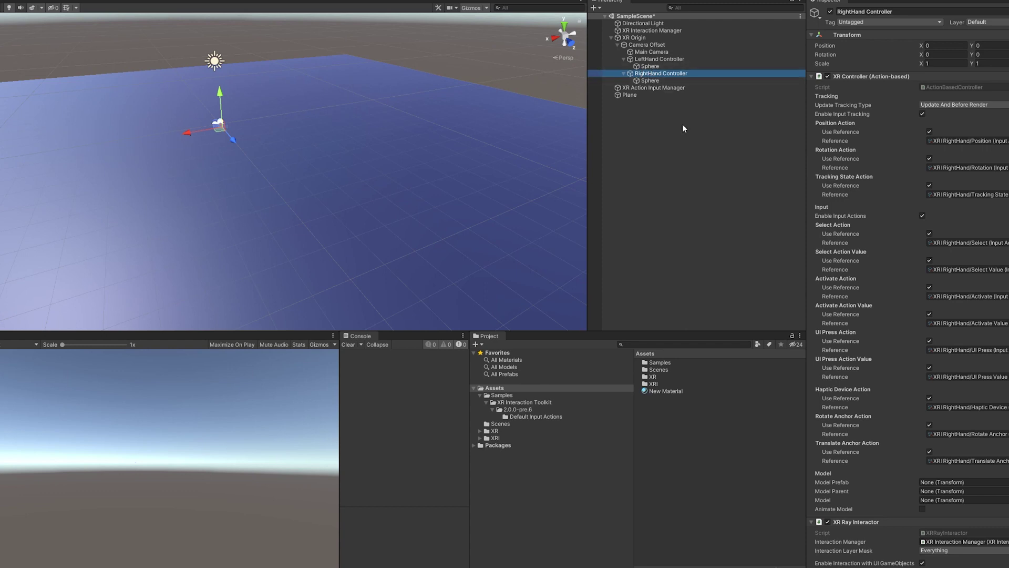
left_click(702, 167)
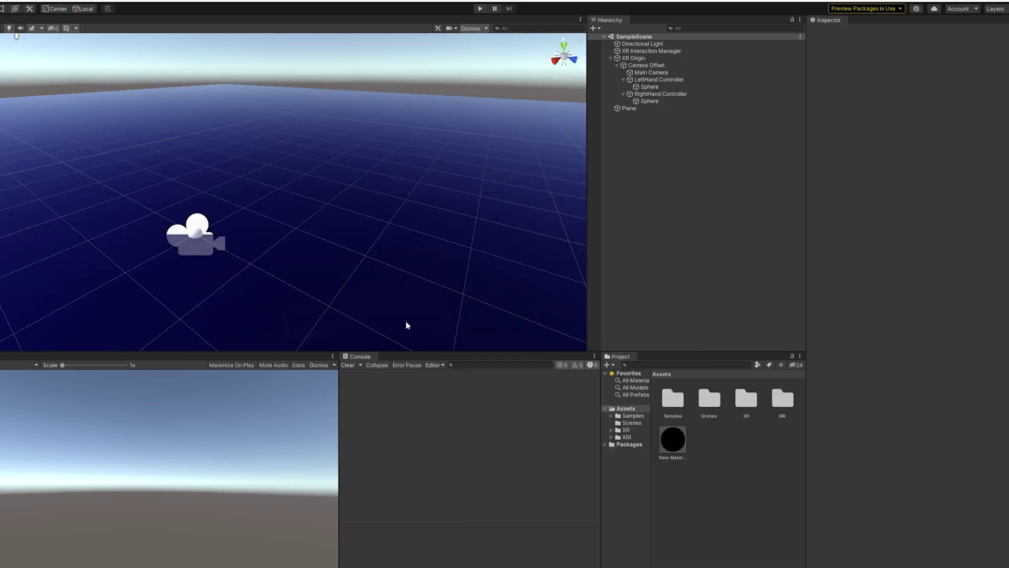
right_click_drag(406, 326, 473, 230)
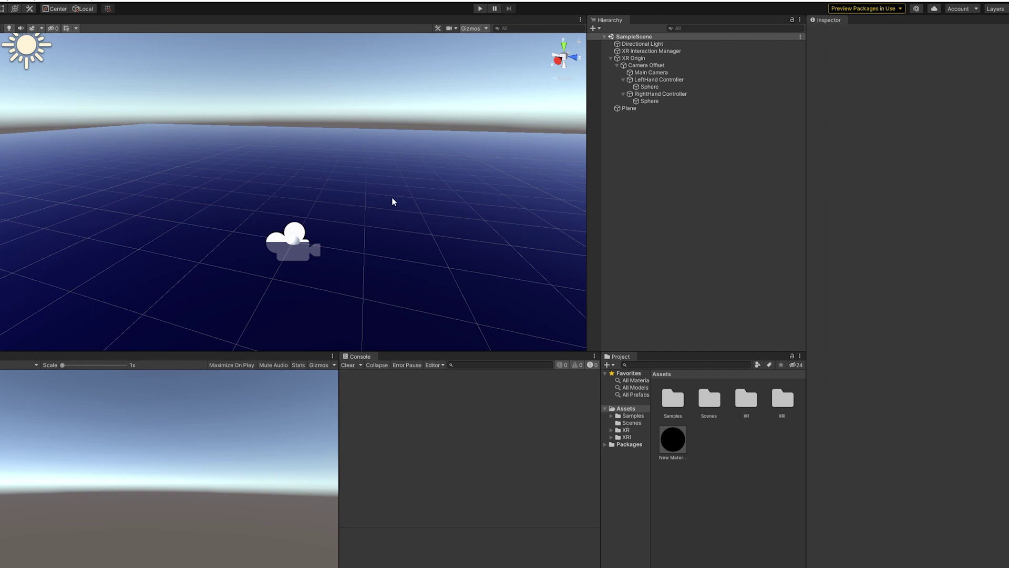
right_click_drag(392, 190, 314, 185)
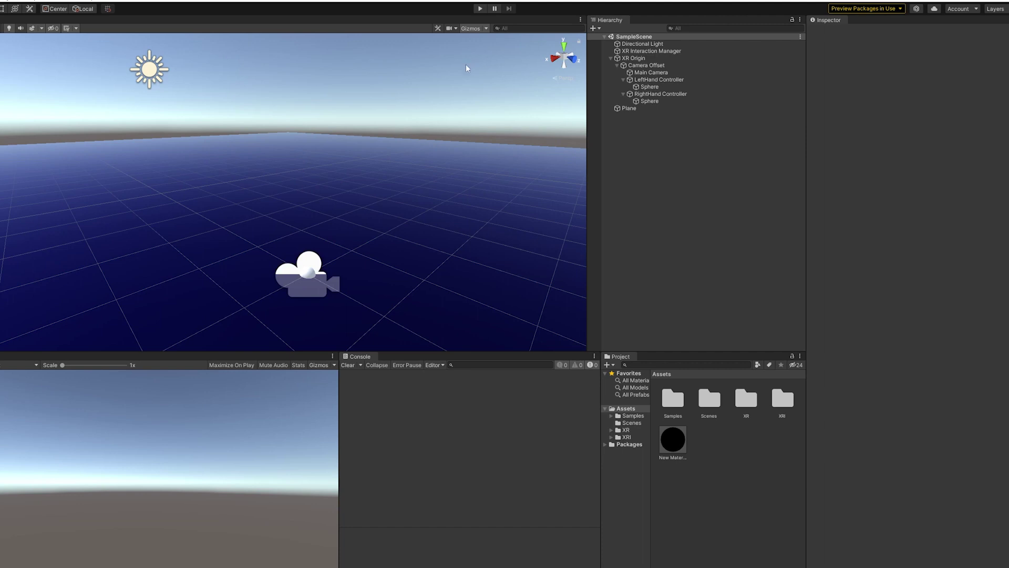
- Enter Play mode to test the controller rays and sphere markers in SampleScene
left_click(480, 8)
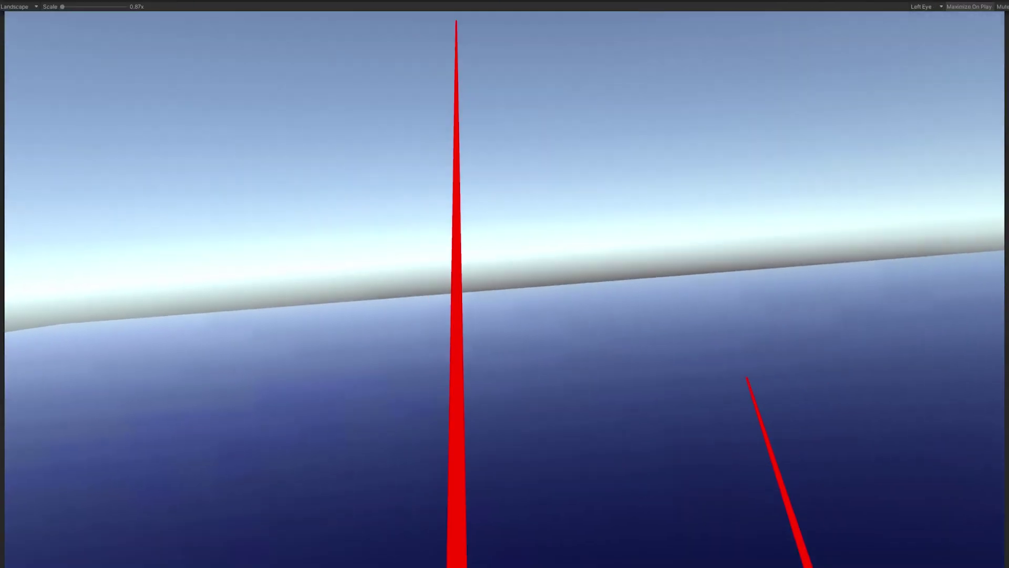